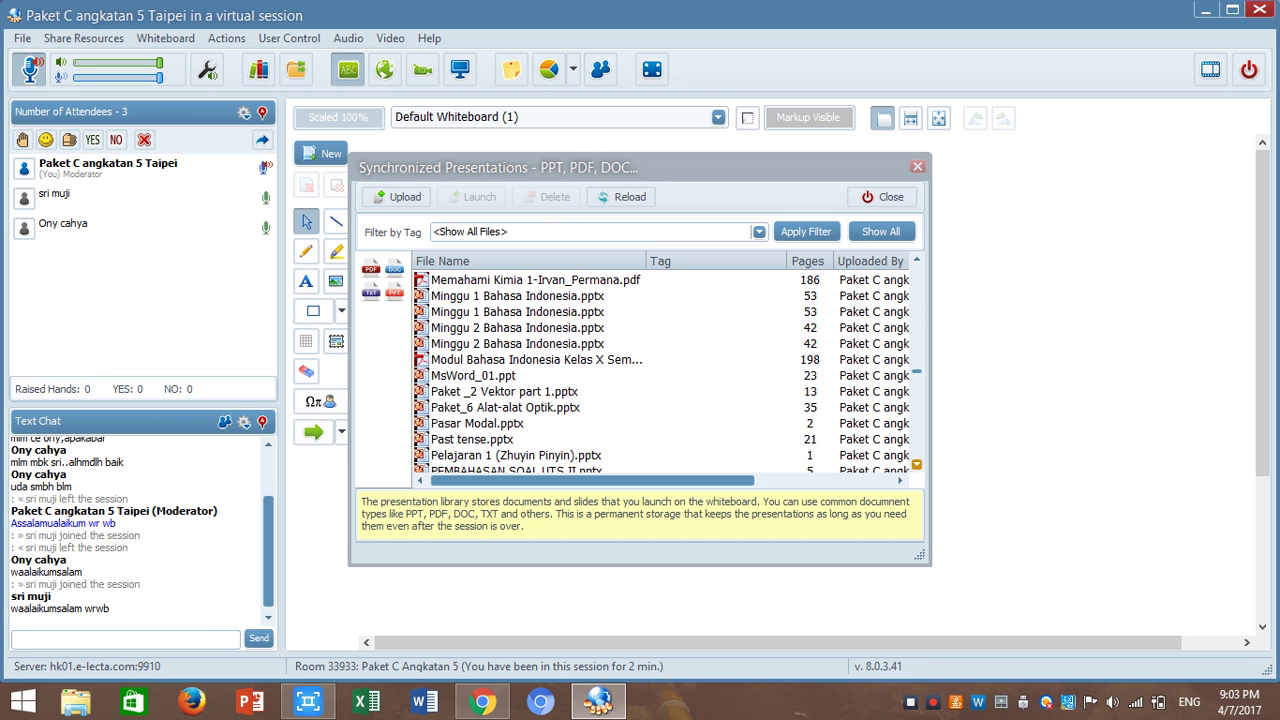
Look through the files in the presentation library and select Sistem Akuntansi kelas XI.pptx.
scroll(915, 464, "down", 3)
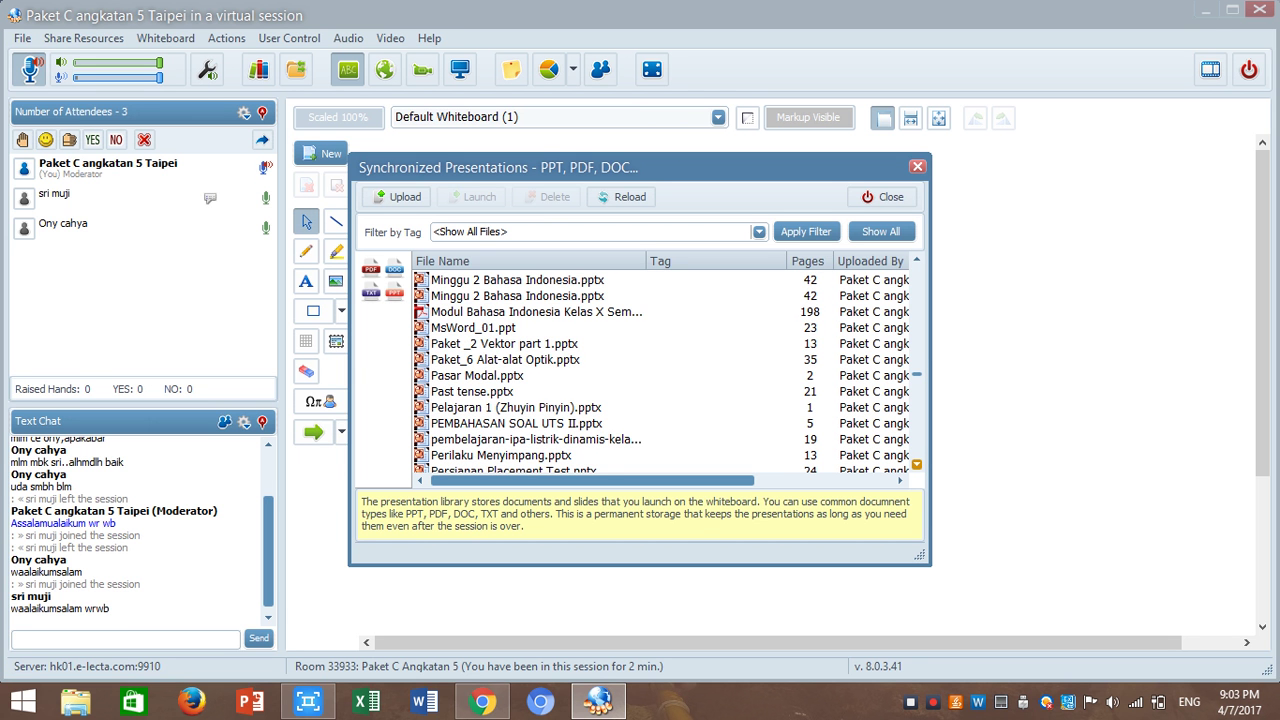
scroll(915, 464, "down", 3)
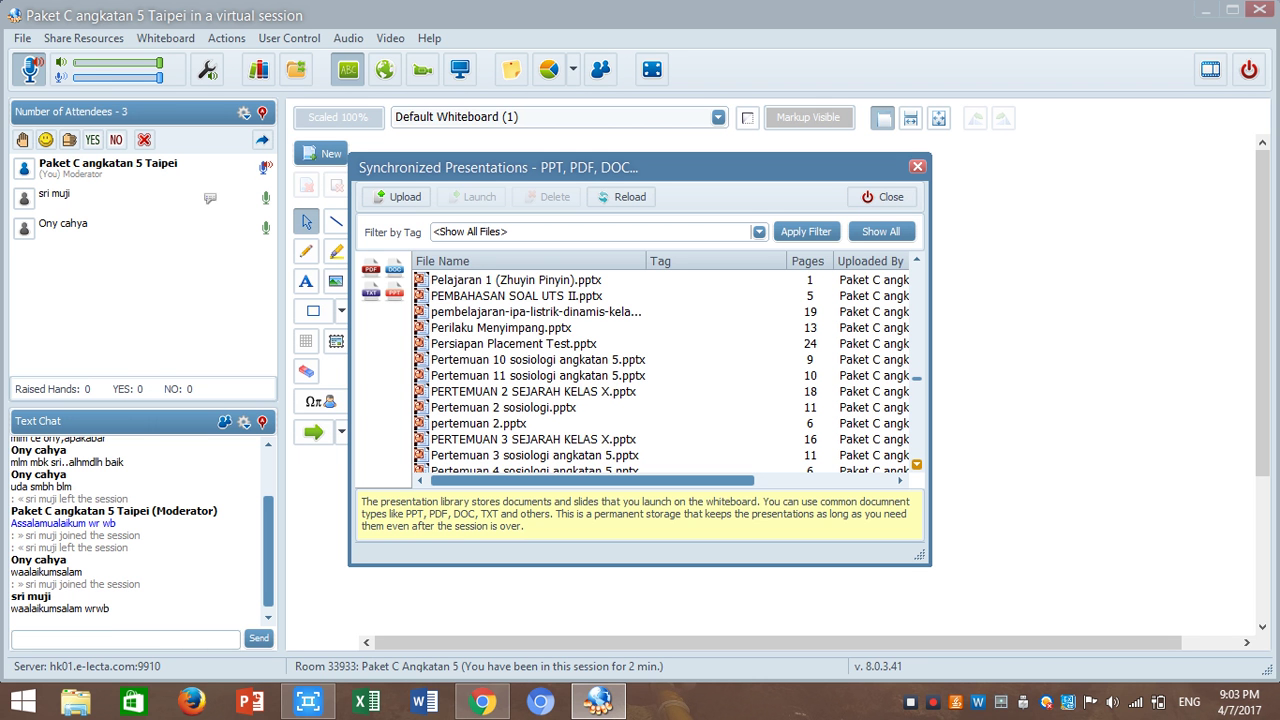
scroll(915, 464, "down", 2)
scroll(915, 464, "down", 3)
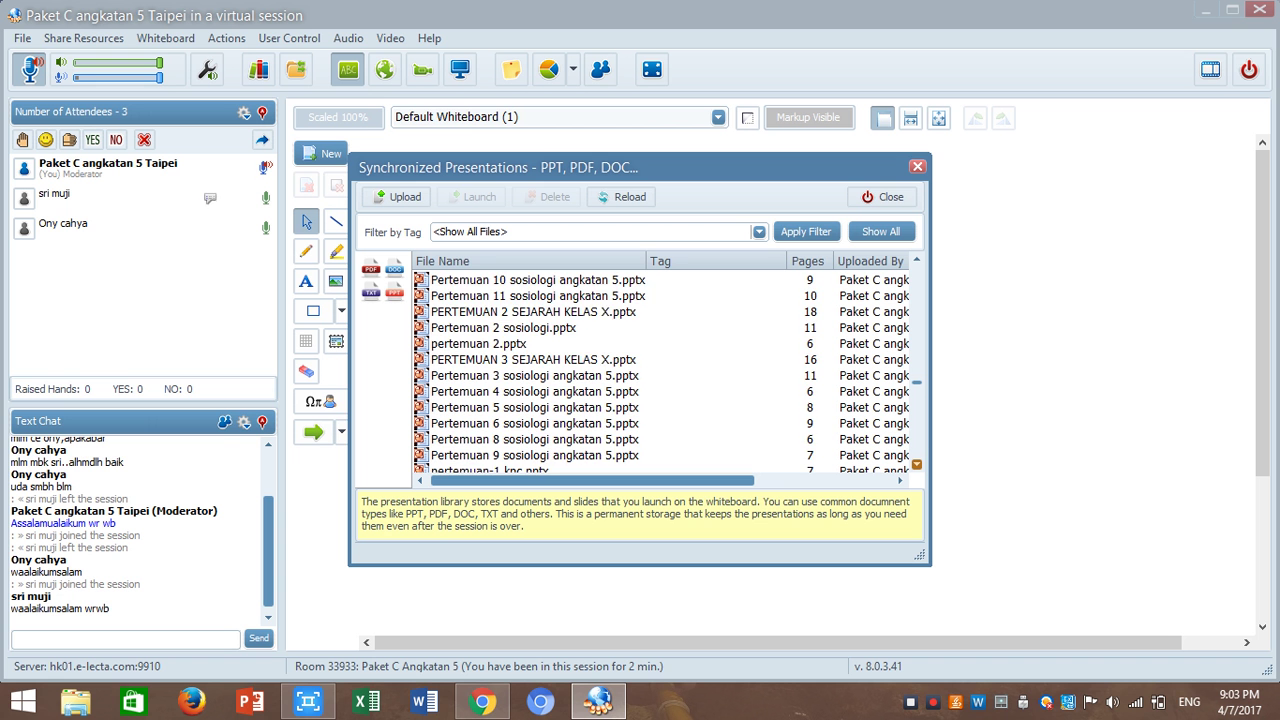
scroll(915, 464, "down", 4)
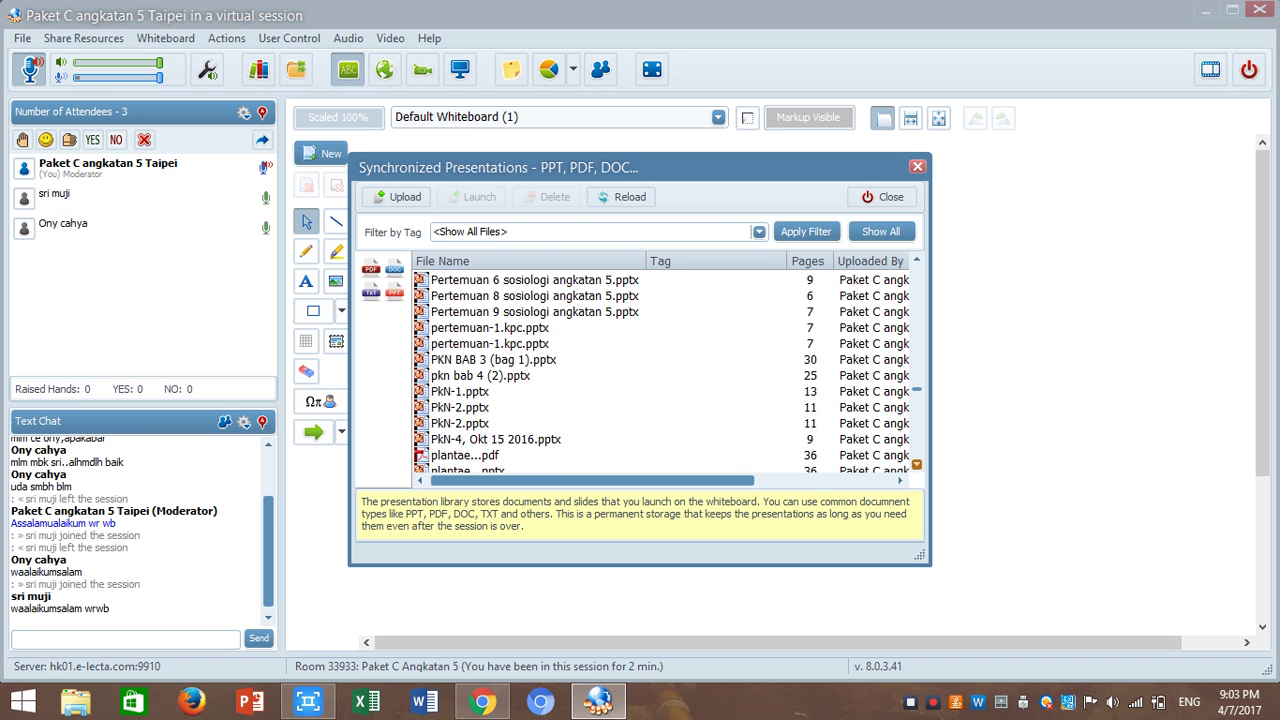
scroll(915, 464, "down", 2)
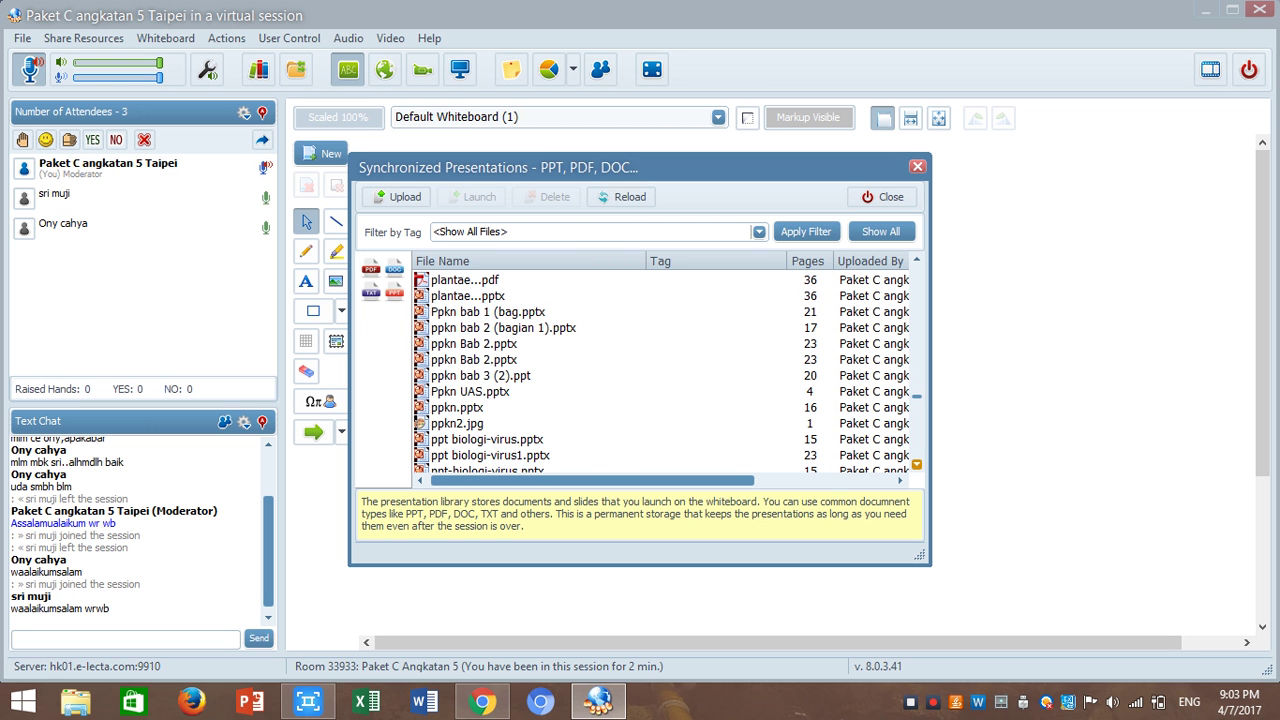
scroll(660, 372, "down", 8)
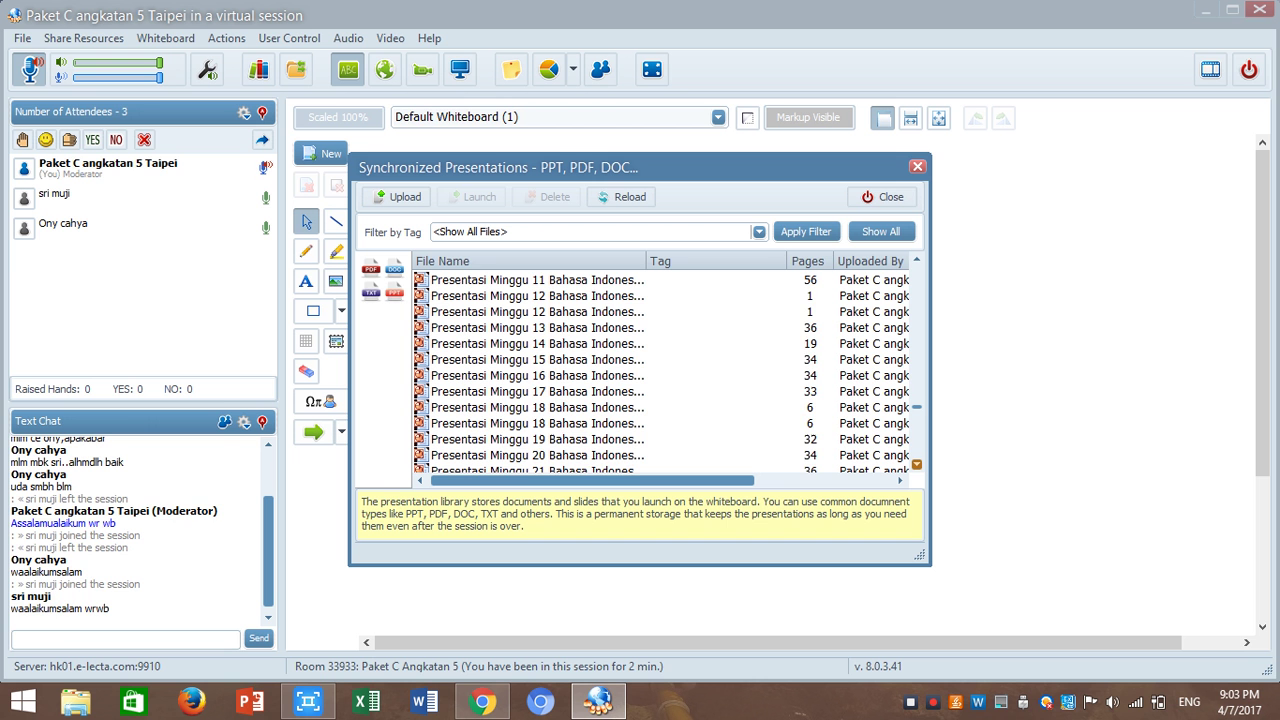
scroll(660, 372, "down", 4)
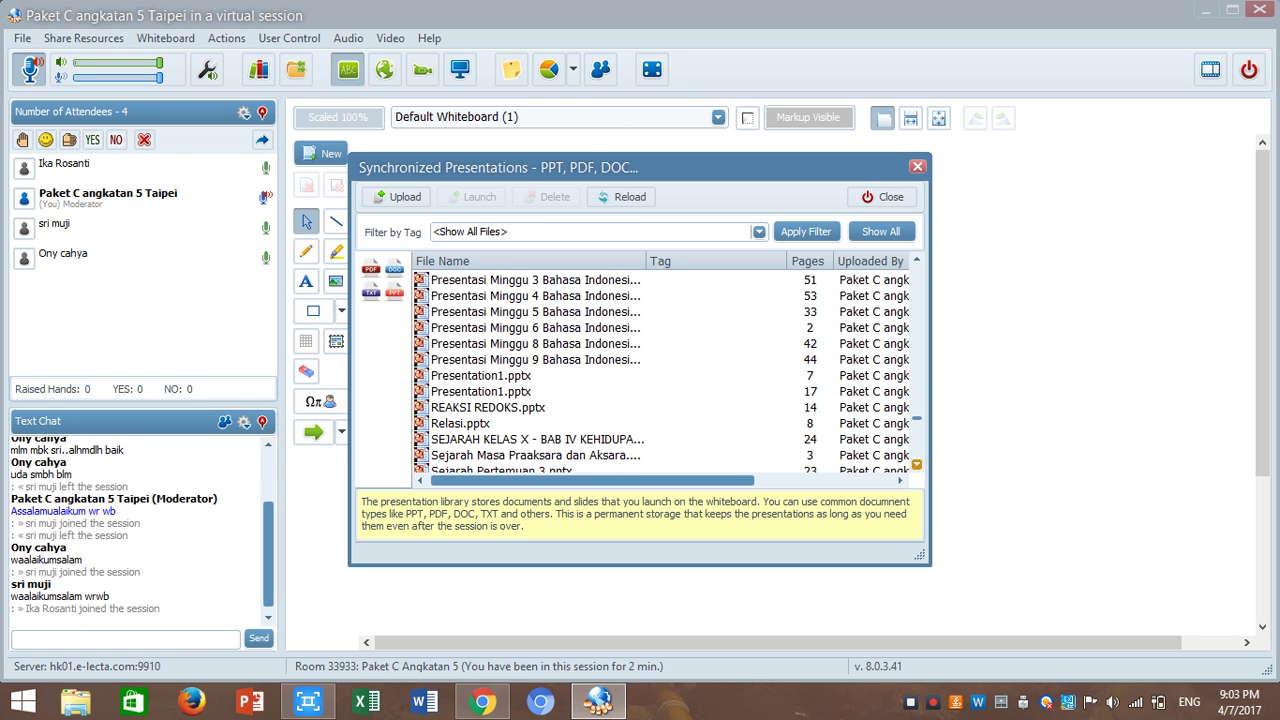
scroll(660, 372, "down", 1)
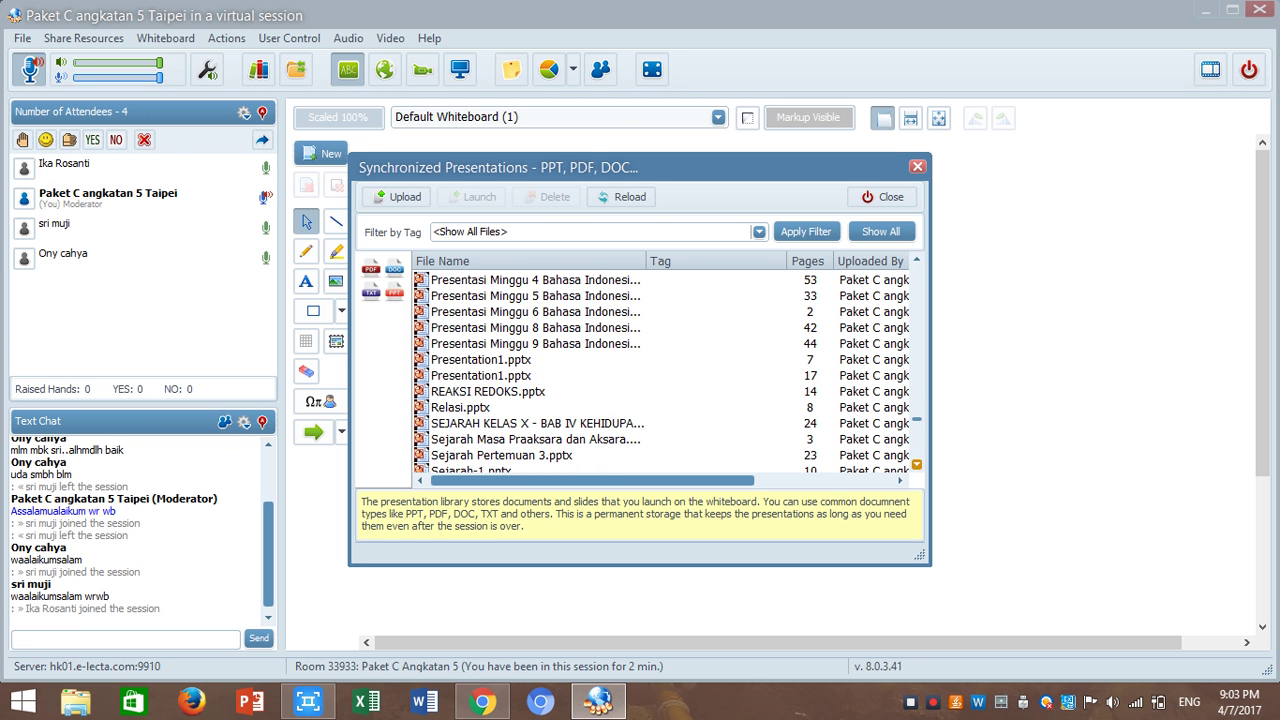
scroll(660, 372, "down", 2)
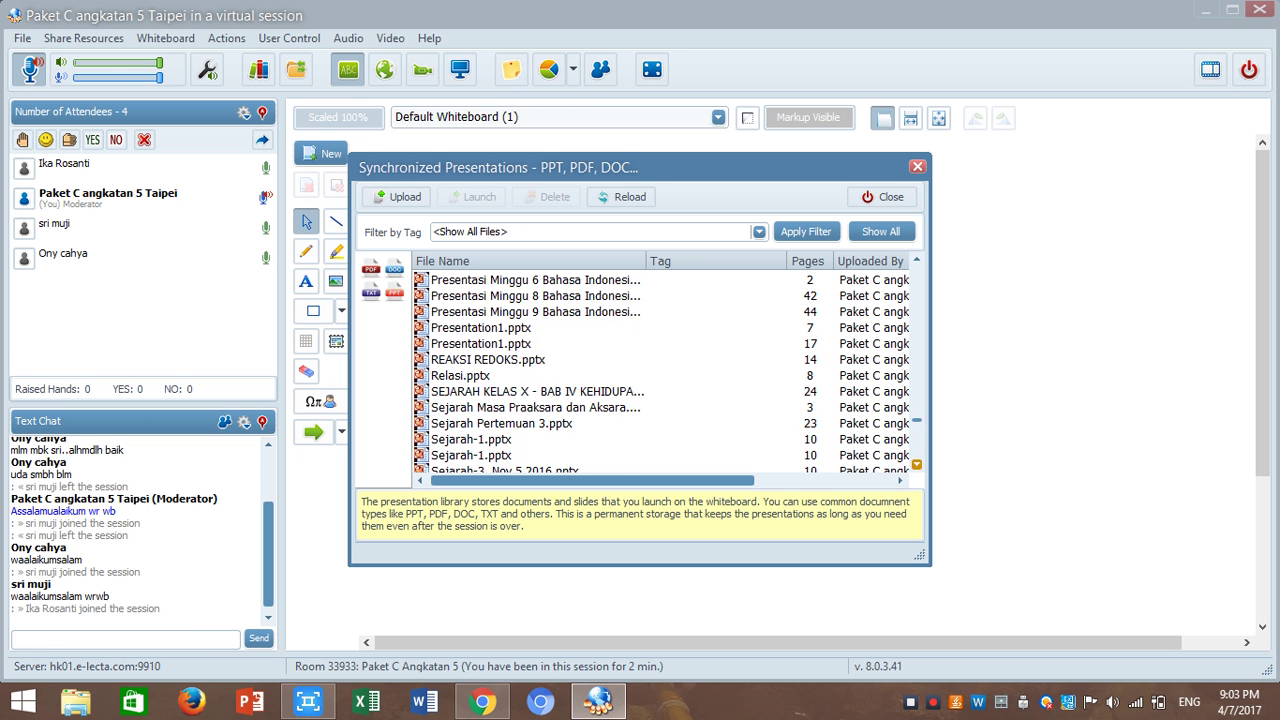
scroll(660, 372, "down", 4)
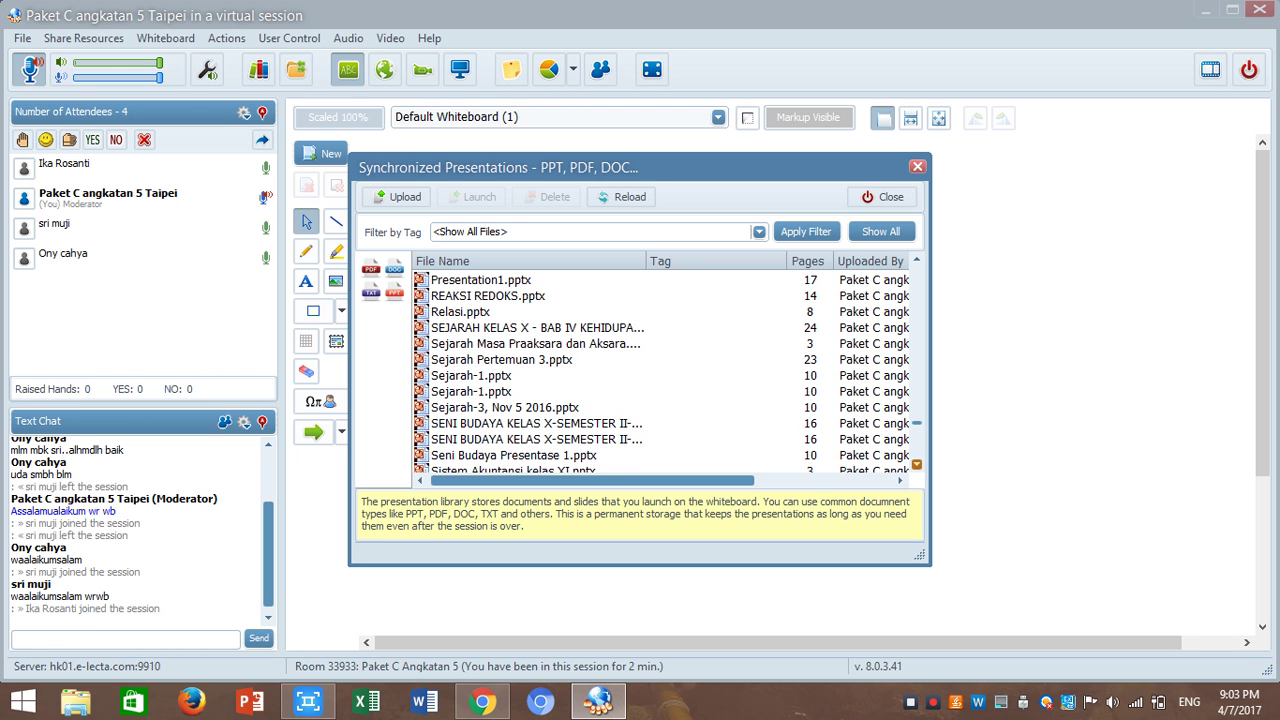
scroll(660, 372, "down", 4)
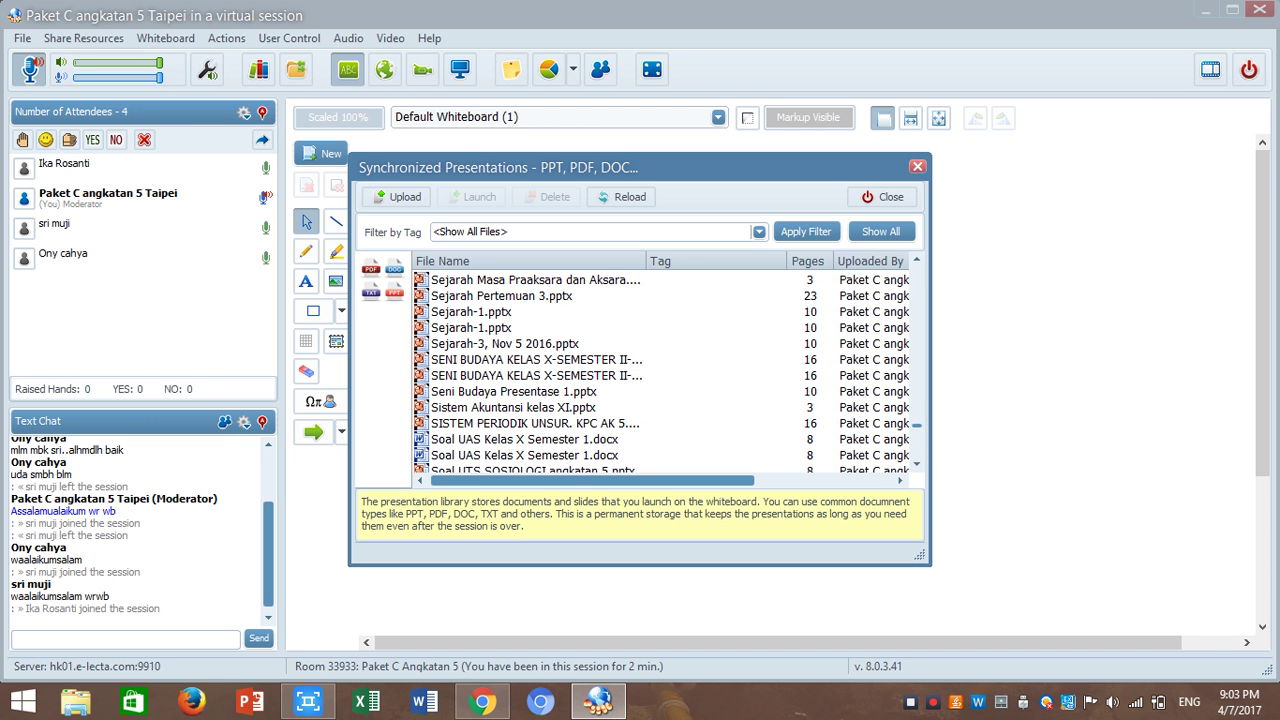
left_click(540, 407)
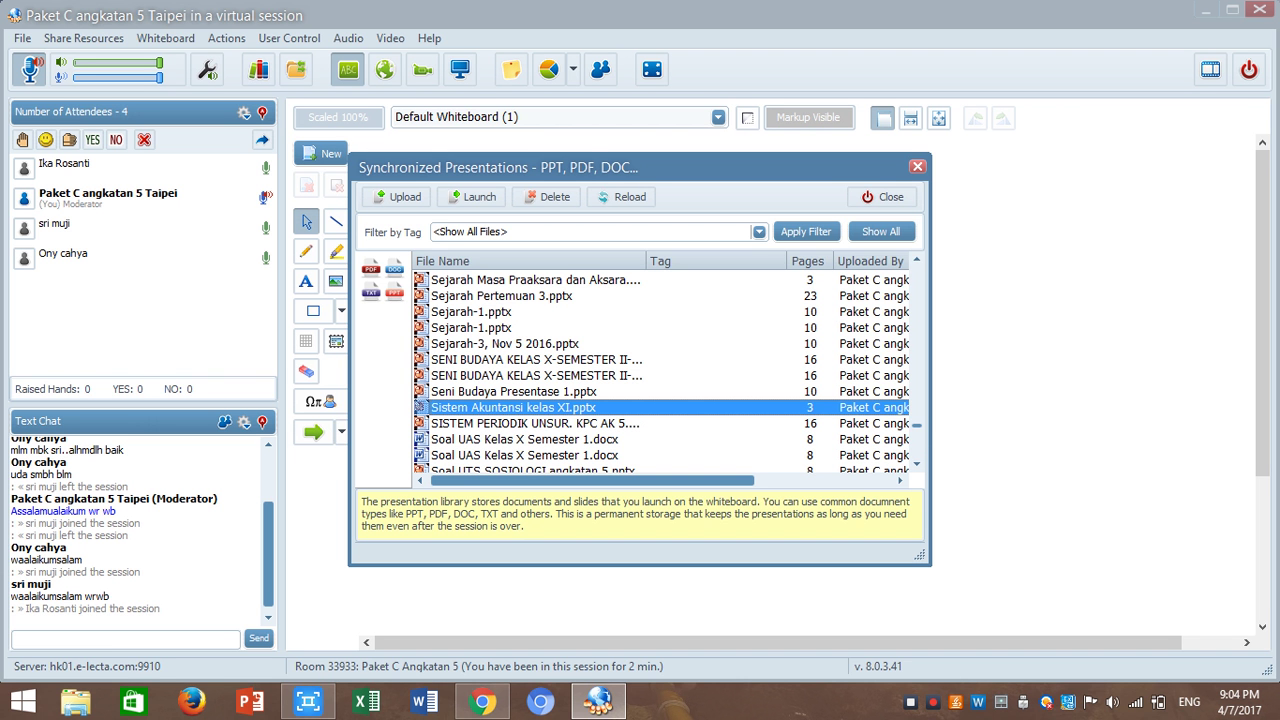
Start a presentation upload and look through the Desktop folder for the lesson file.
left_click(396, 196)
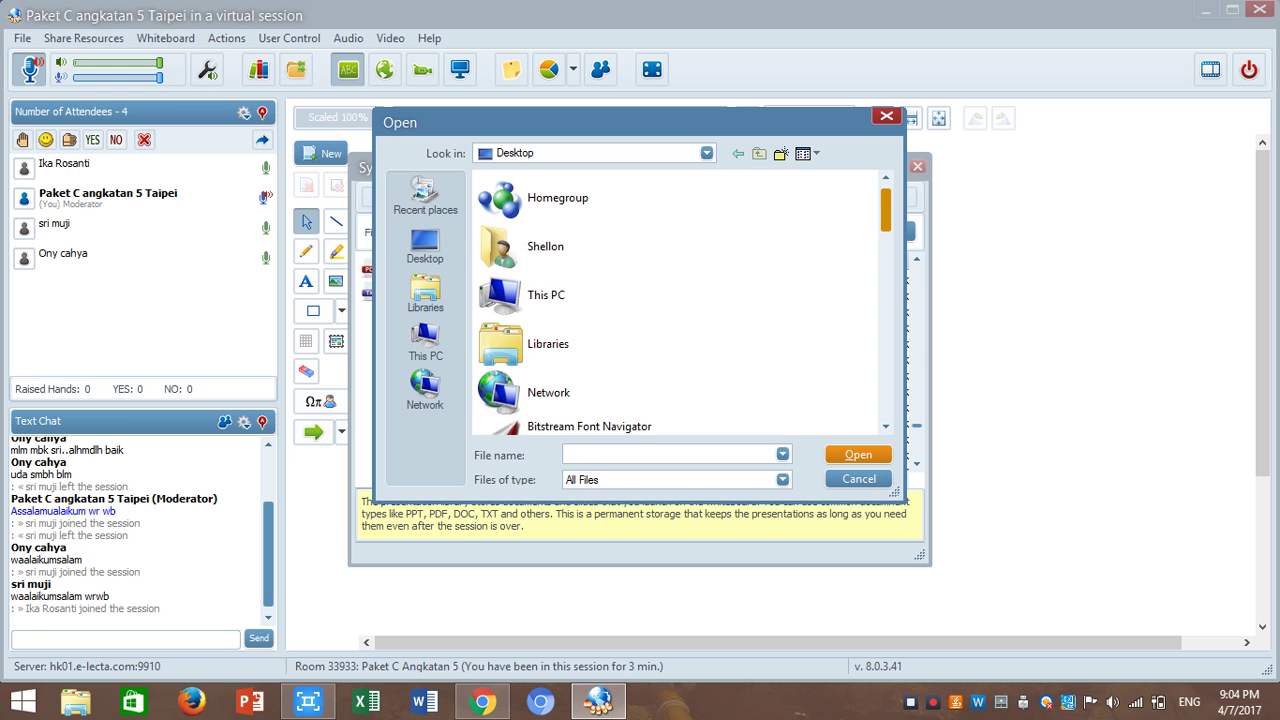
scroll(680, 300, "down", 5)
scroll(680, 300, "down", 2)
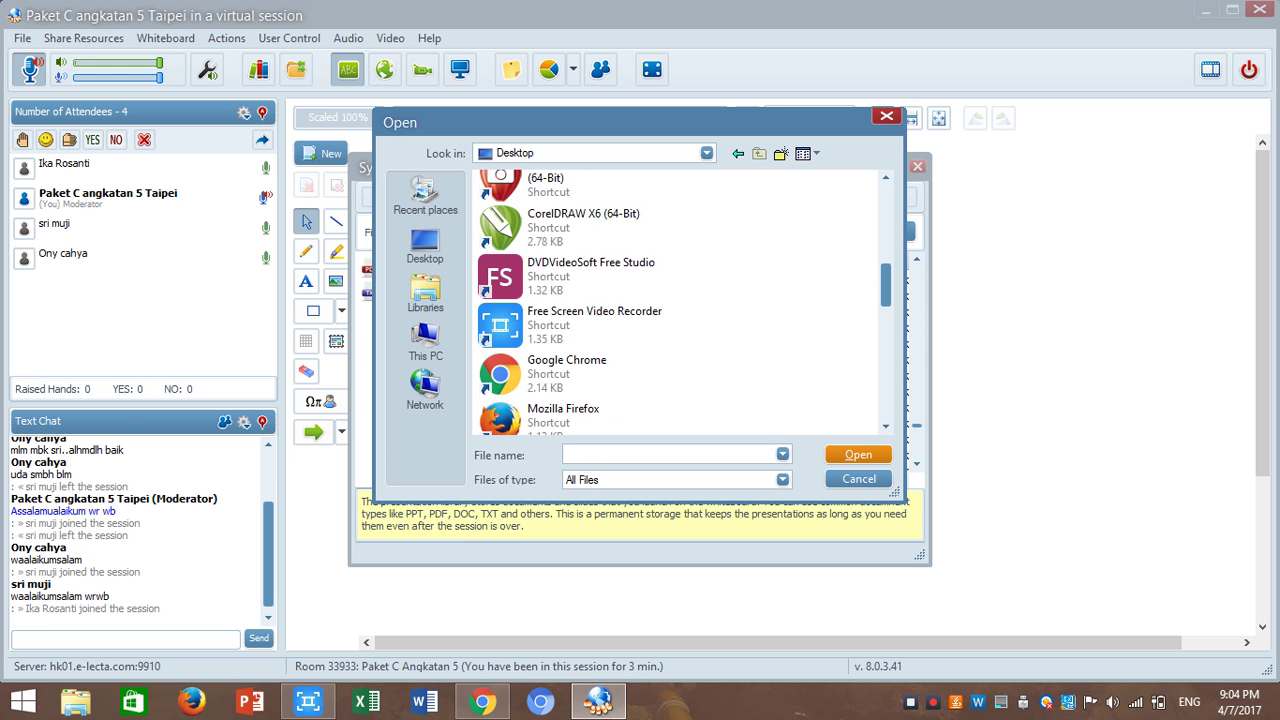
scroll(680, 300, "down", 5)
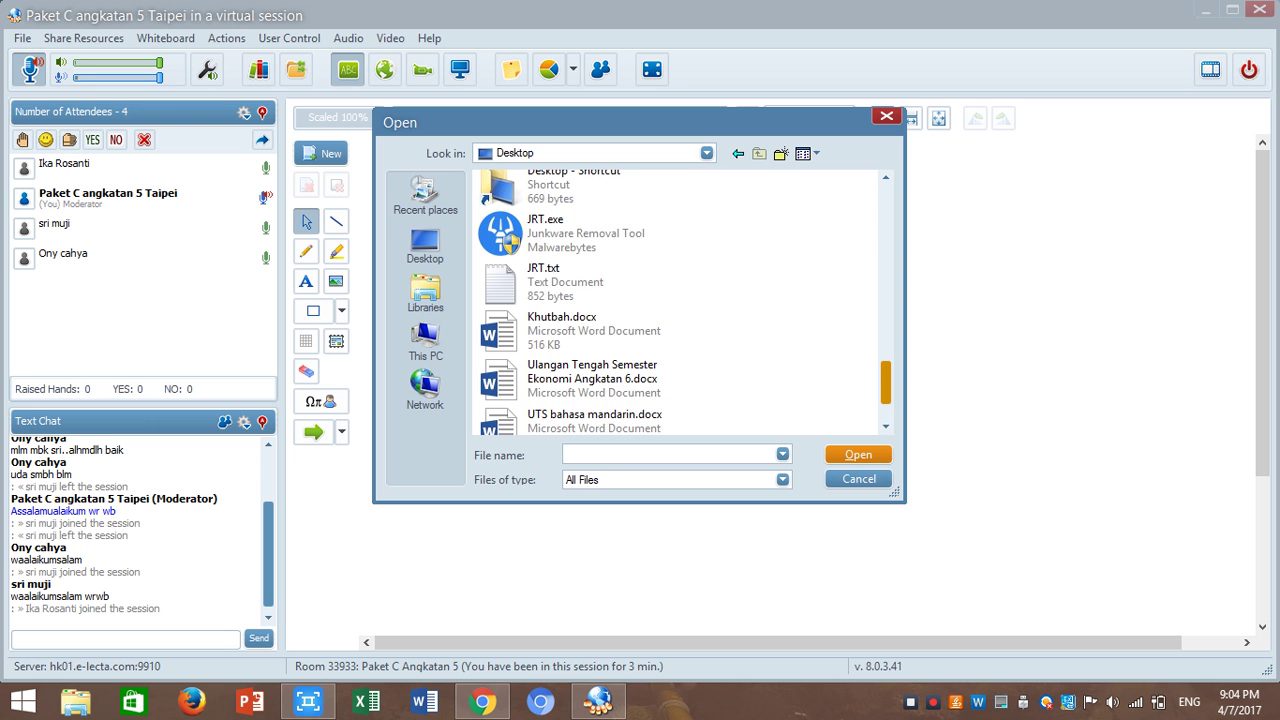
left_click_drag(886, 383, 886, 215)
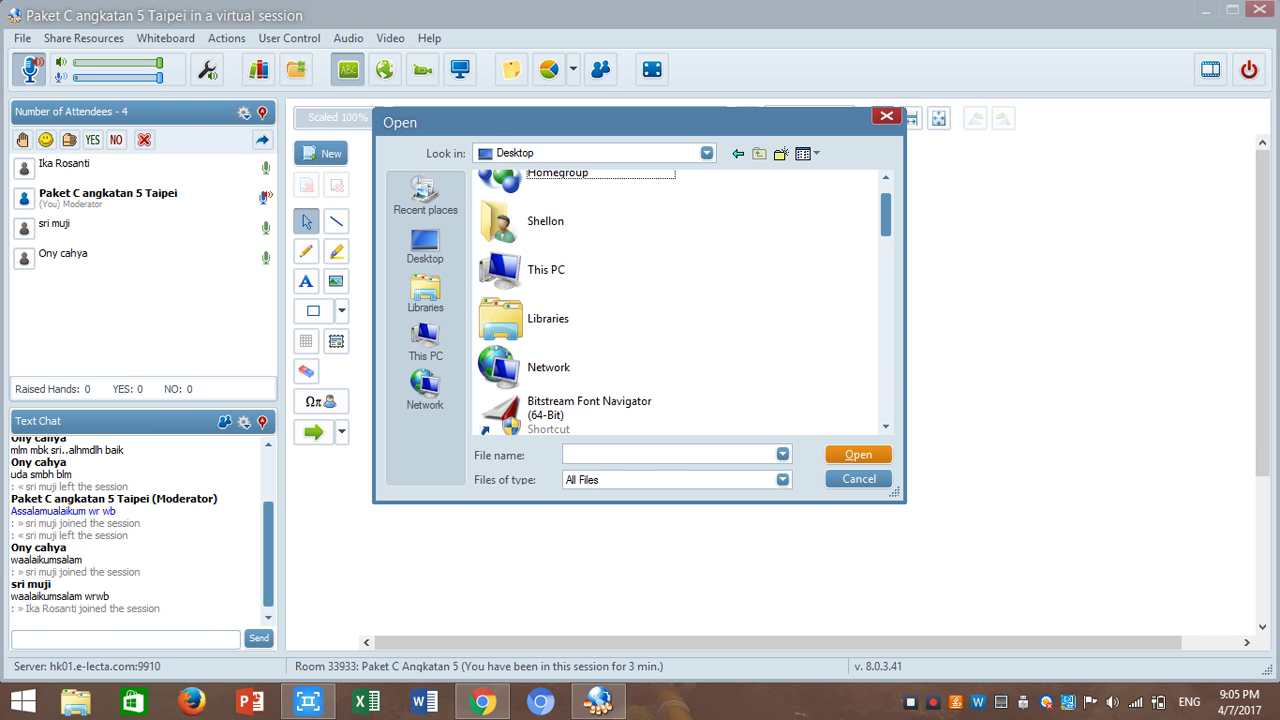
Switch the upload file browser from the Desktop to the Downloads folder.
left_click(515, 152)
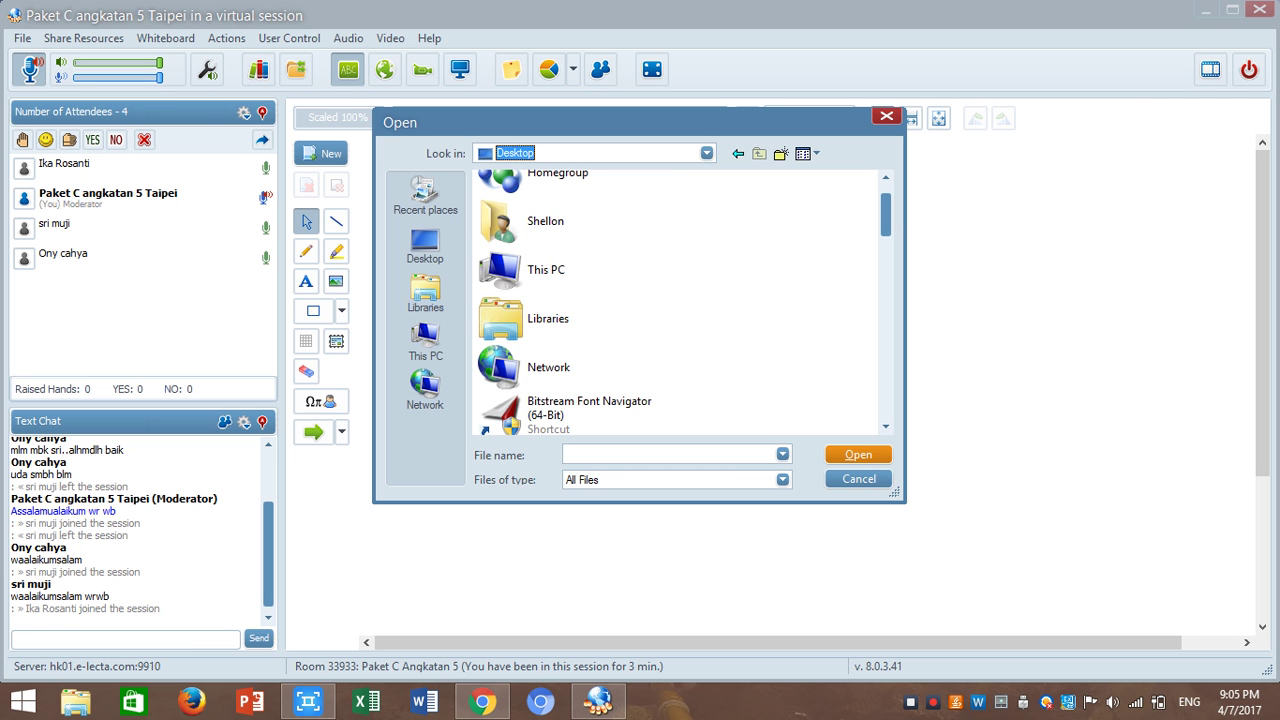
key("F4")
key("Up")
key("Down")
key("Down")
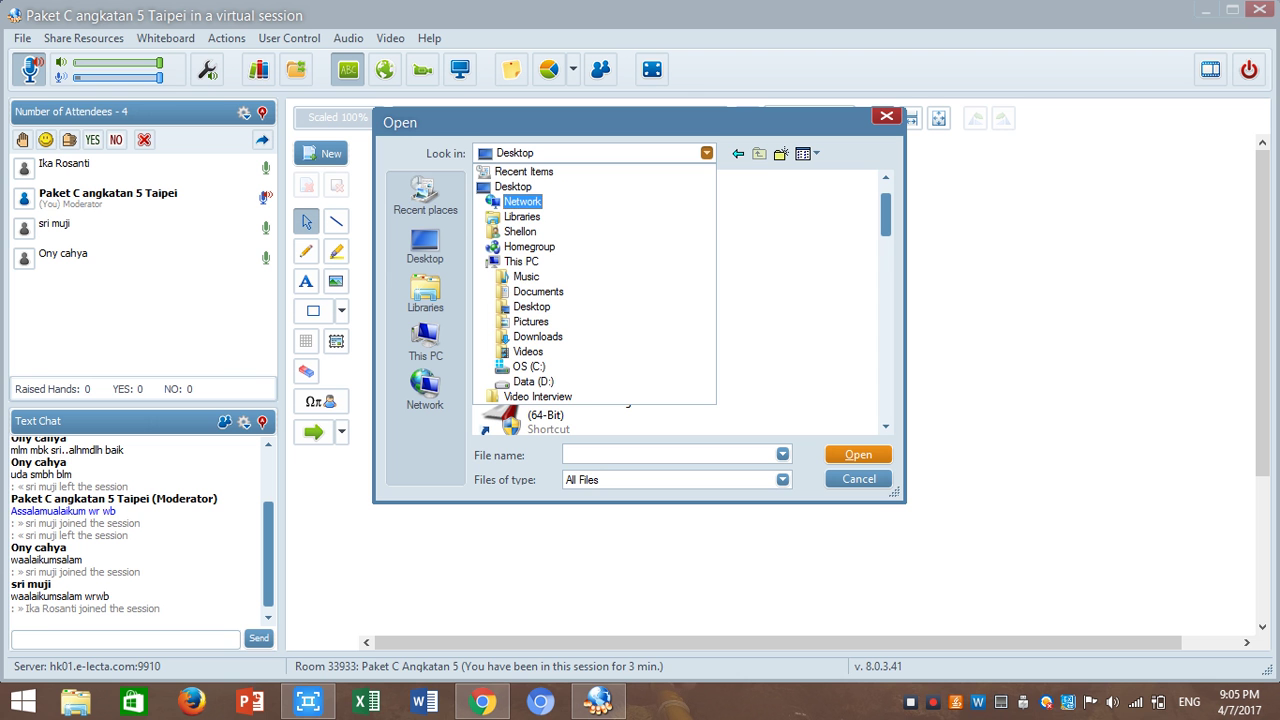
key("Down")
key("Down")
key("Down")
key("Down")
key("Down")
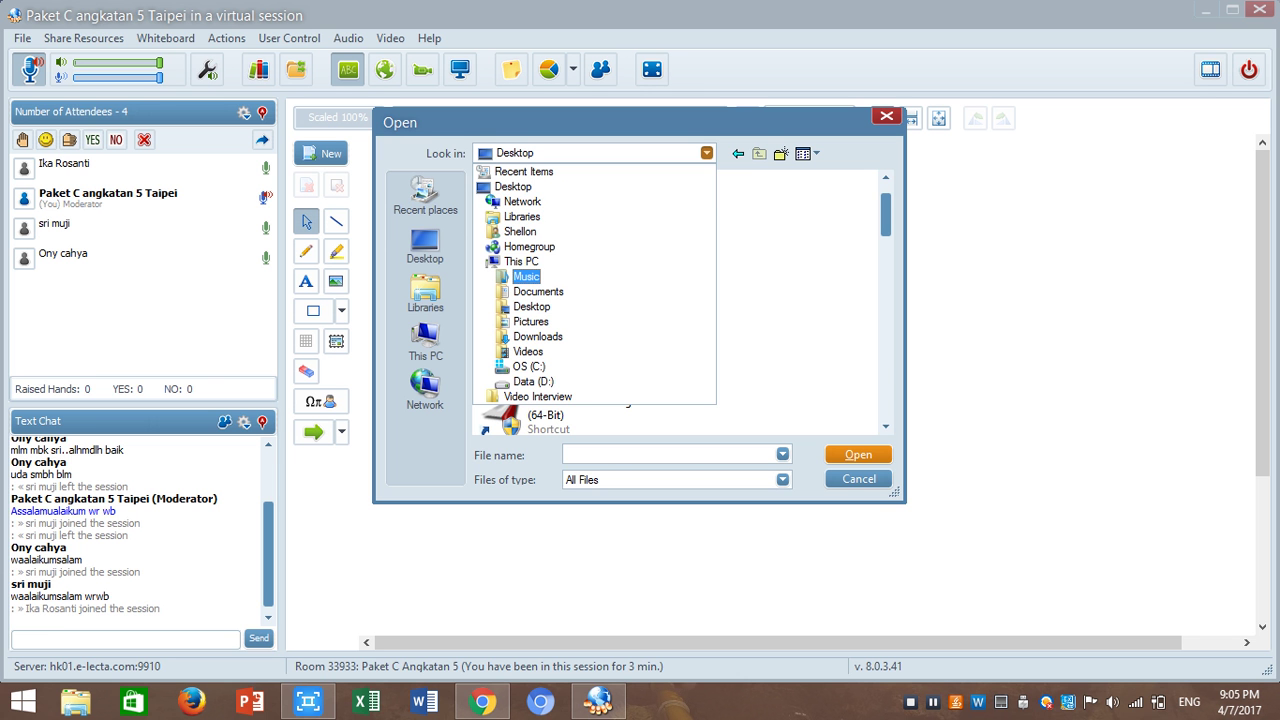
key("Down")
key("Down")
key("Down")
key("Down")
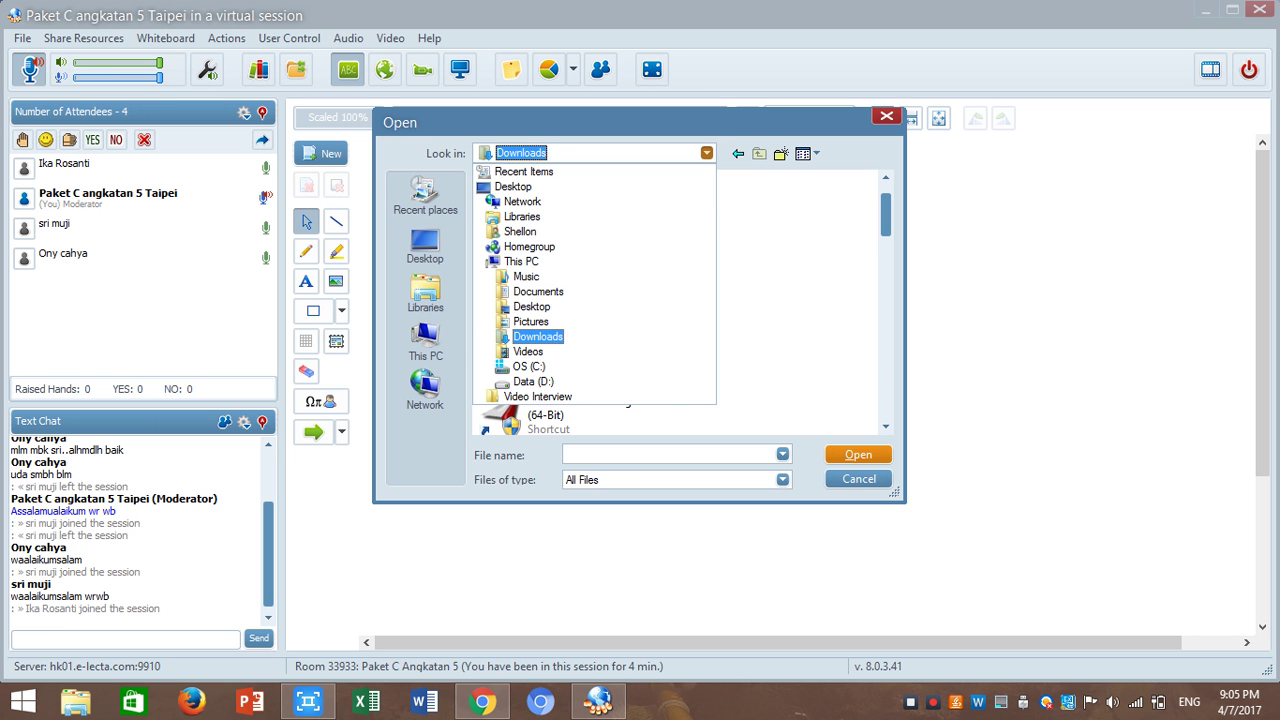
key("Return")
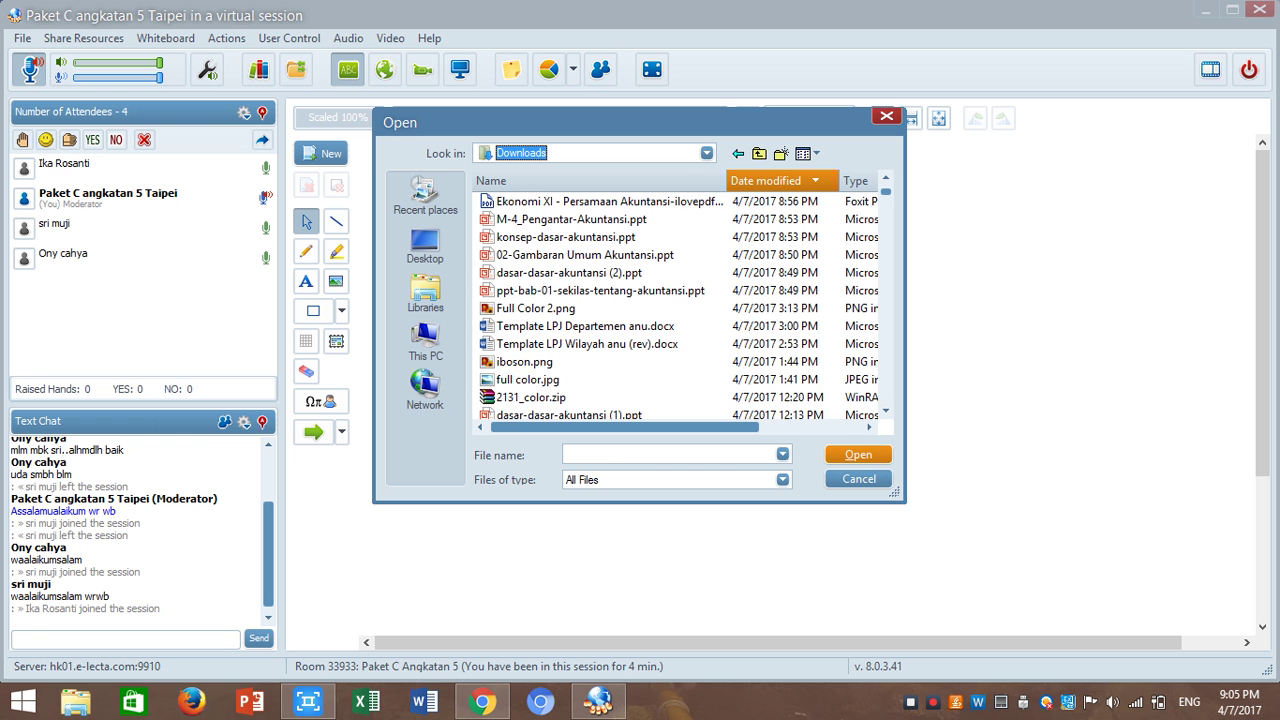
Try to upload Ekonomi XI - Persamaan Akuntansi-ilovepdf-compressed.pdf with the standard method, and close the presentation library.
left_click(600, 201)
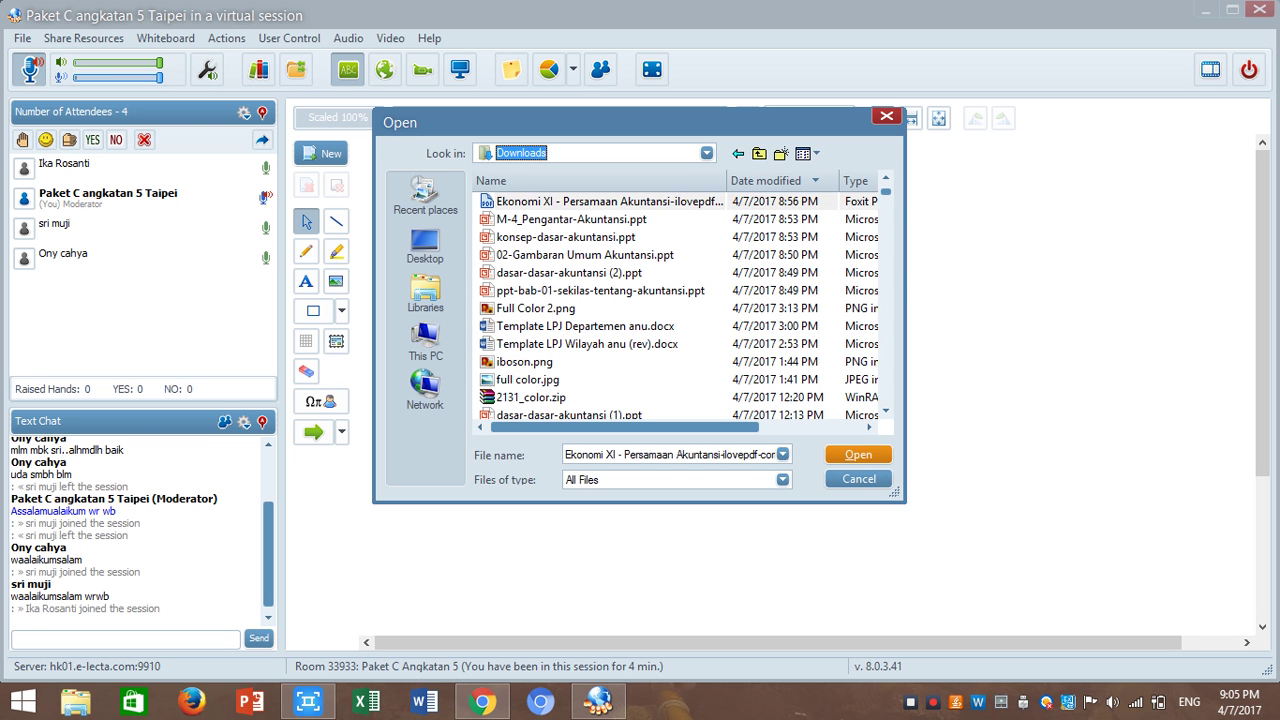
left_click(858, 454)
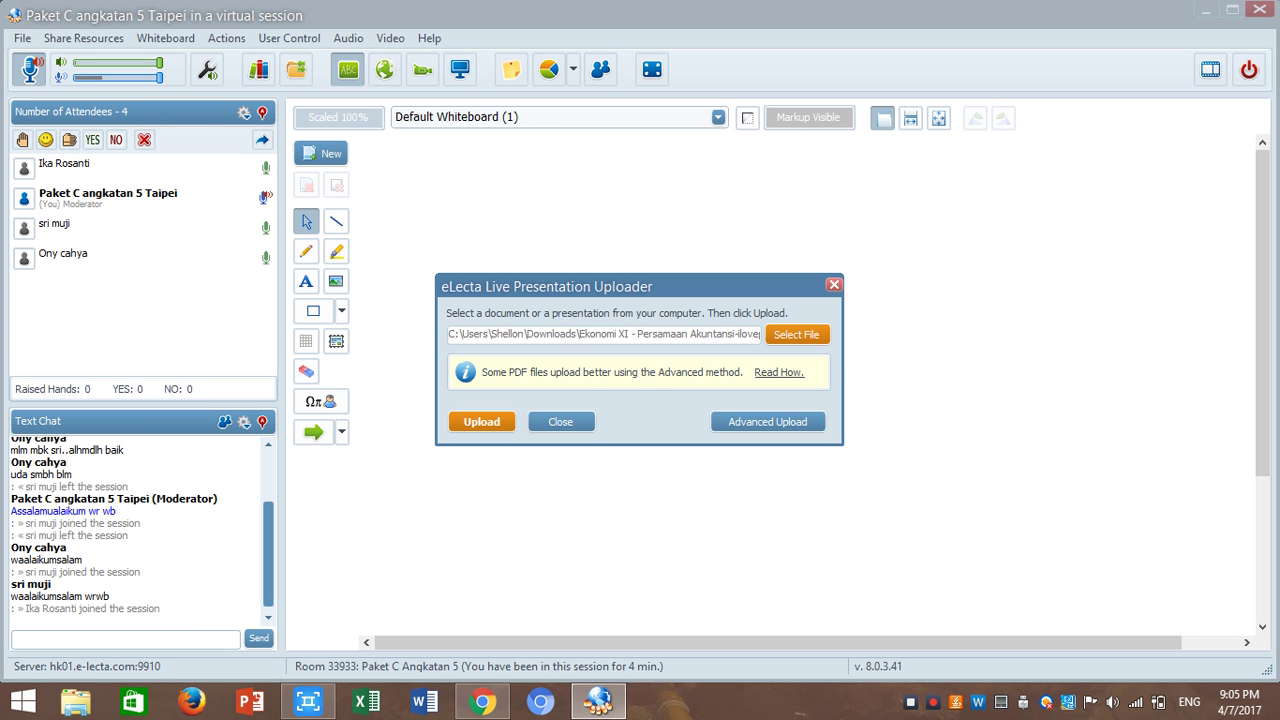
left_click(481, 421)
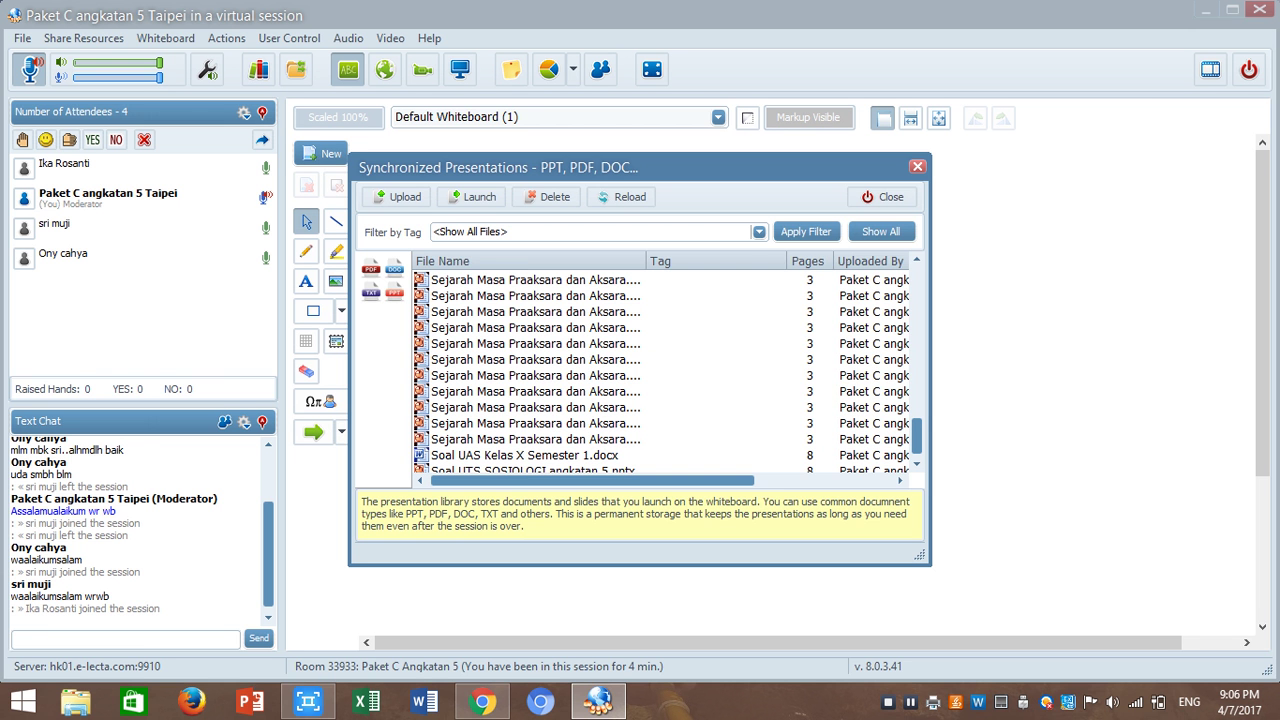
key("Escape")
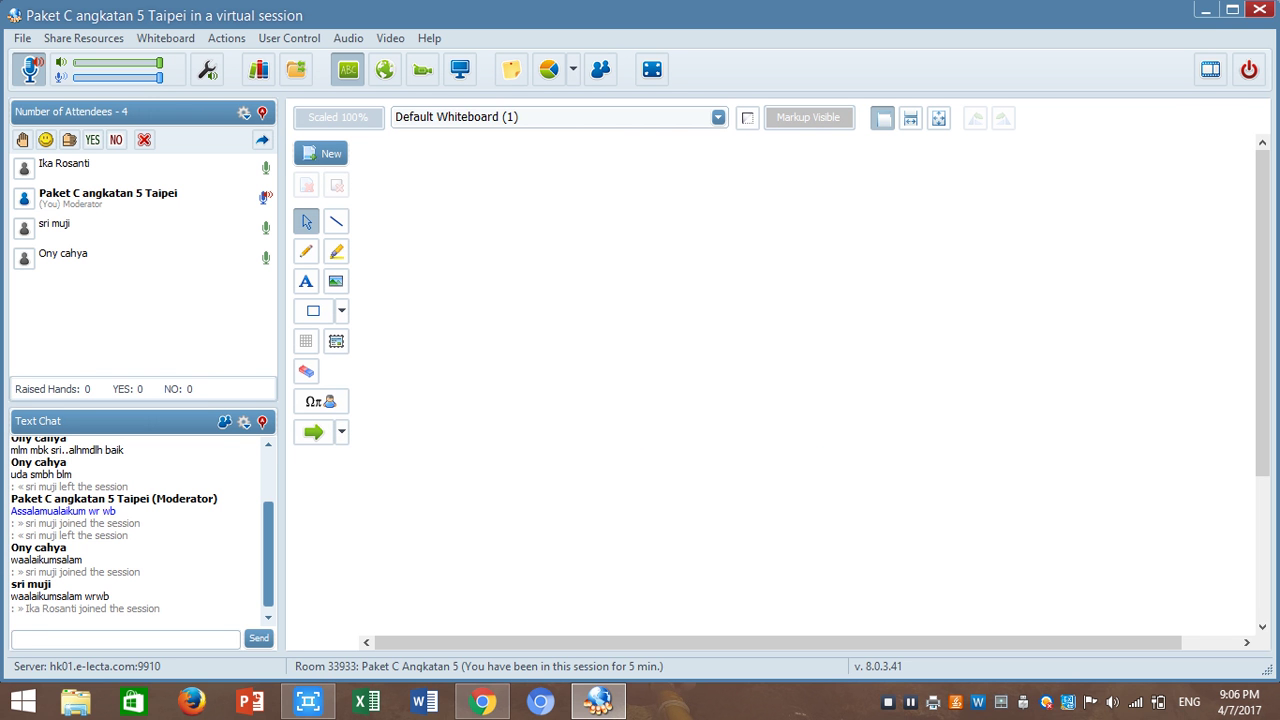
Send the chat message "bisa dengar suara saya?" to the attendees.
type("bisa dengar su")
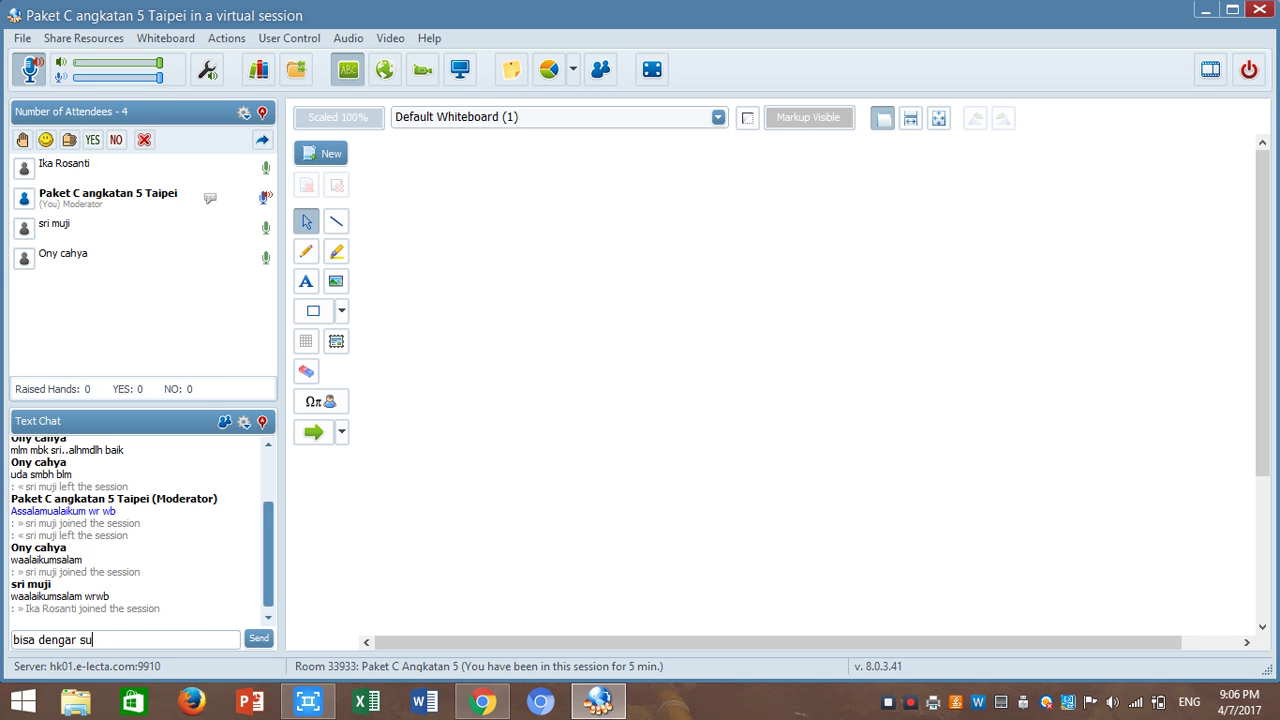
type("ara saya?")
key("Return")
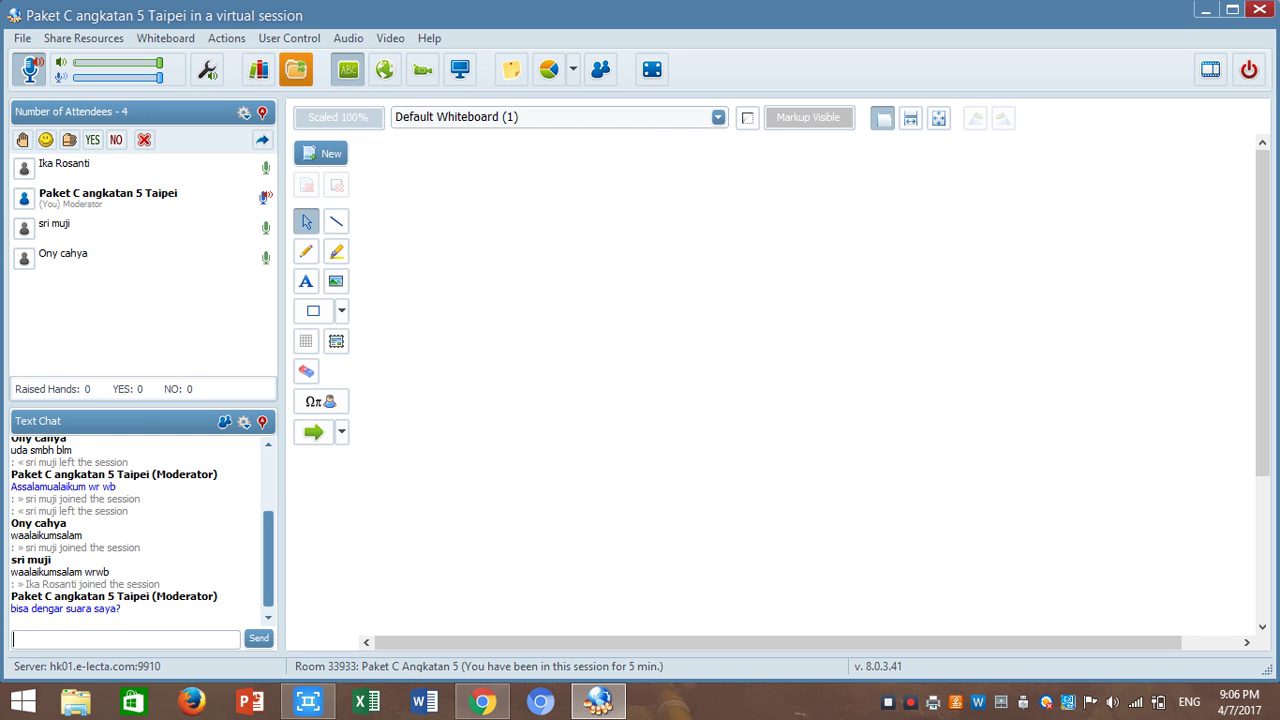
Reopen the presentation uploader, choose Ekonomi XI - Persamaan Akuntansi-ilovepdf-compressed.pdf from Downloads, and start its Advanced Upload.
left_click(296, 69)
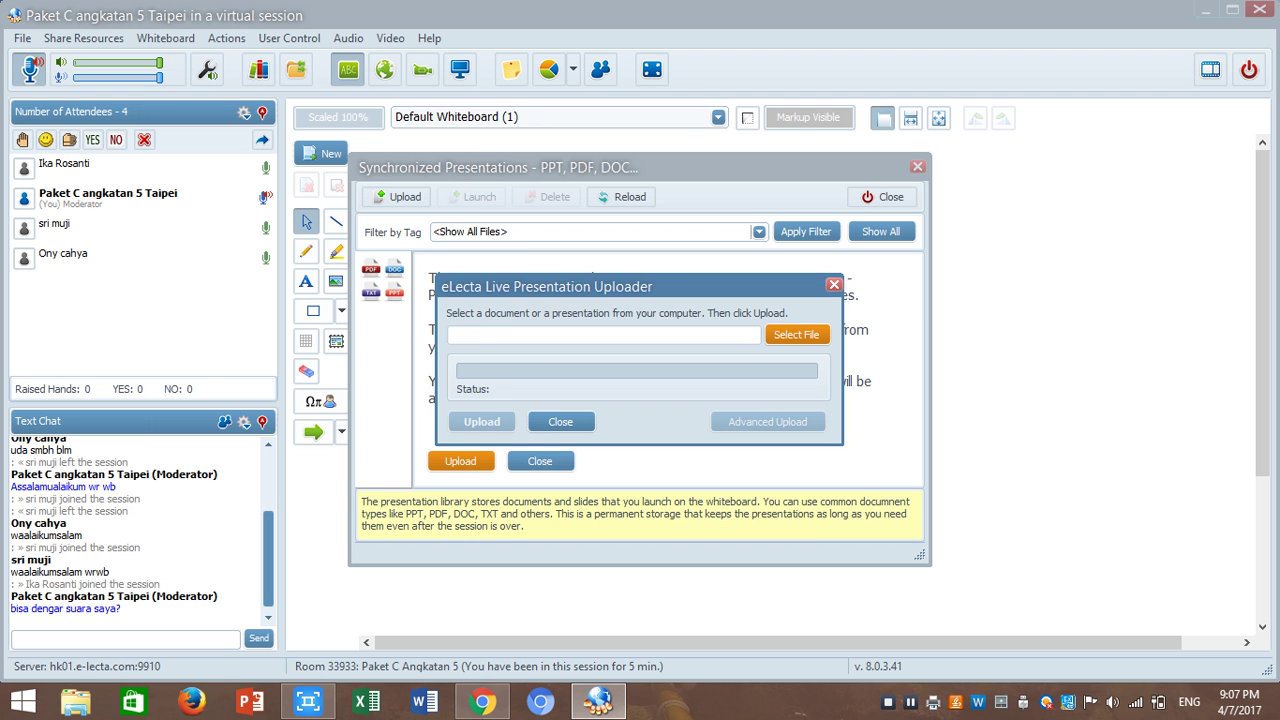
key("Return")
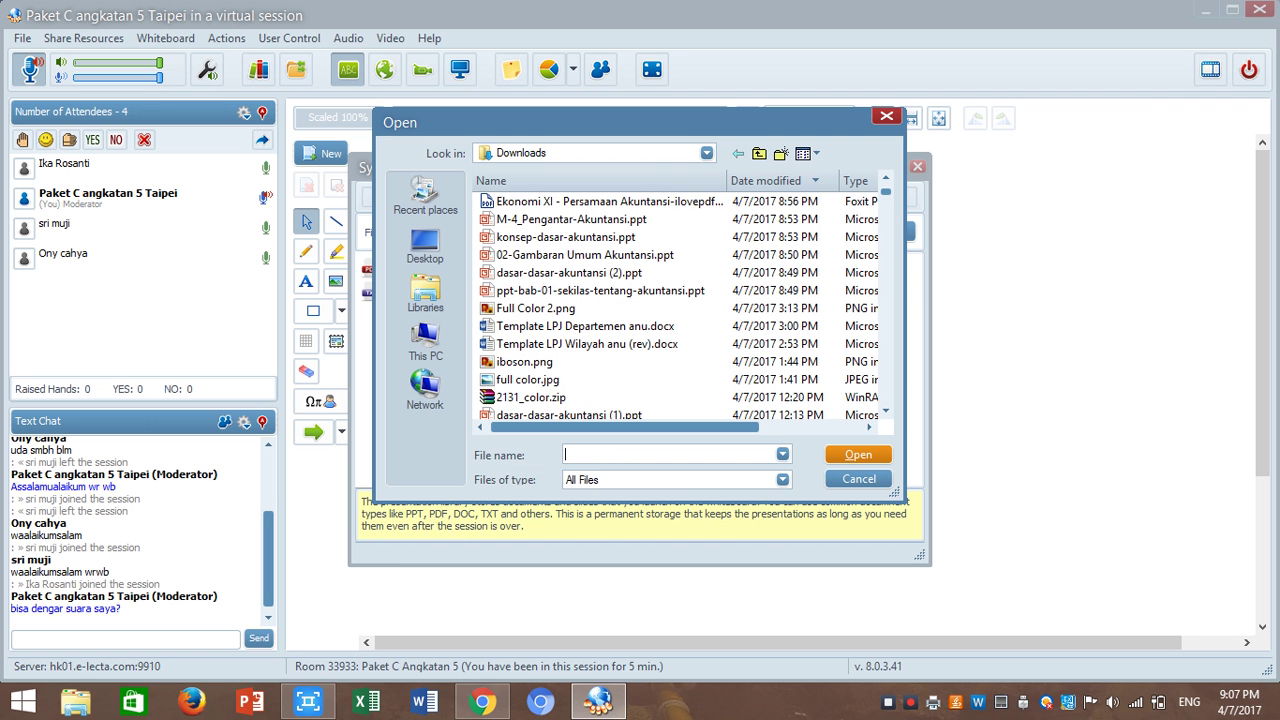
left_click(600, 201)
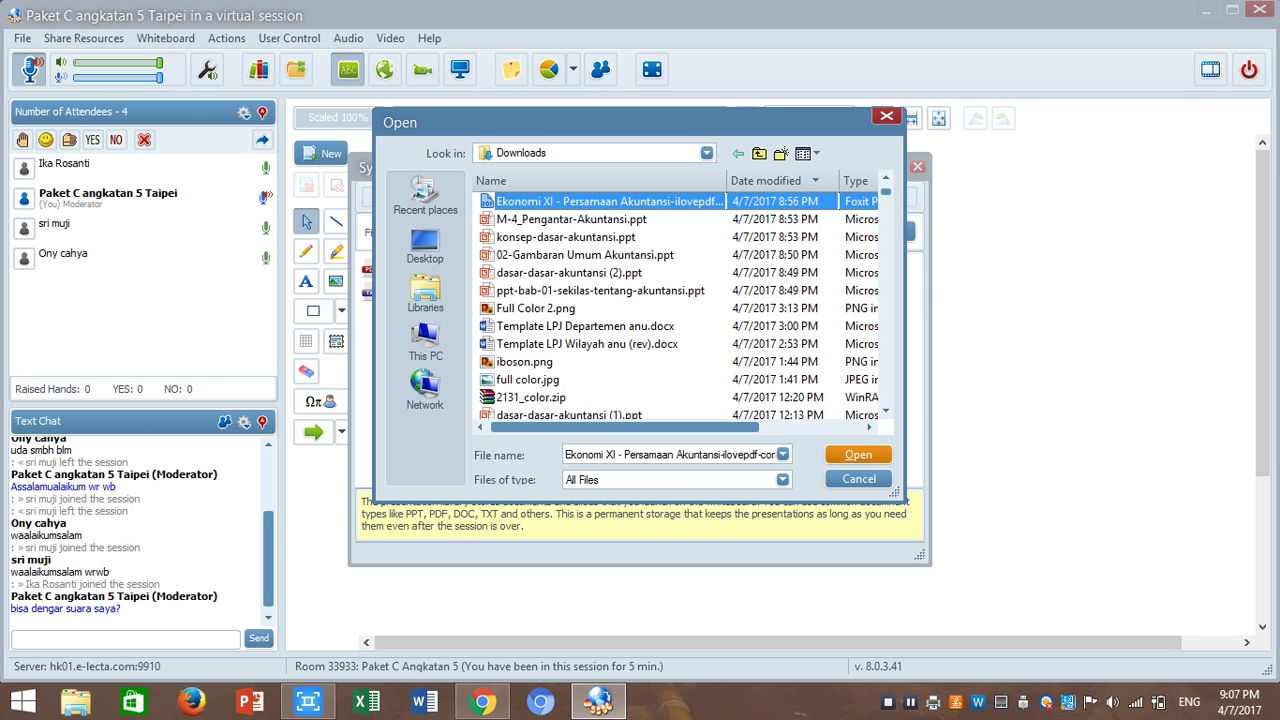
key("Return")
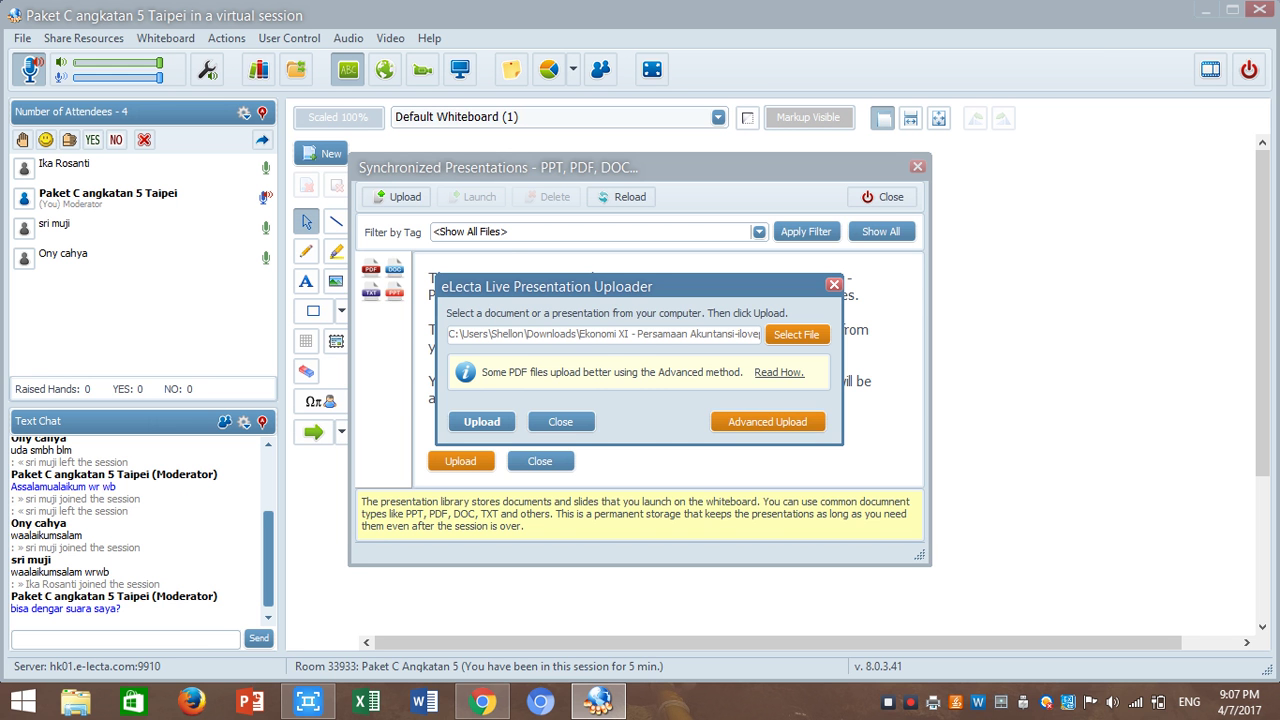
left_click(767, 421)
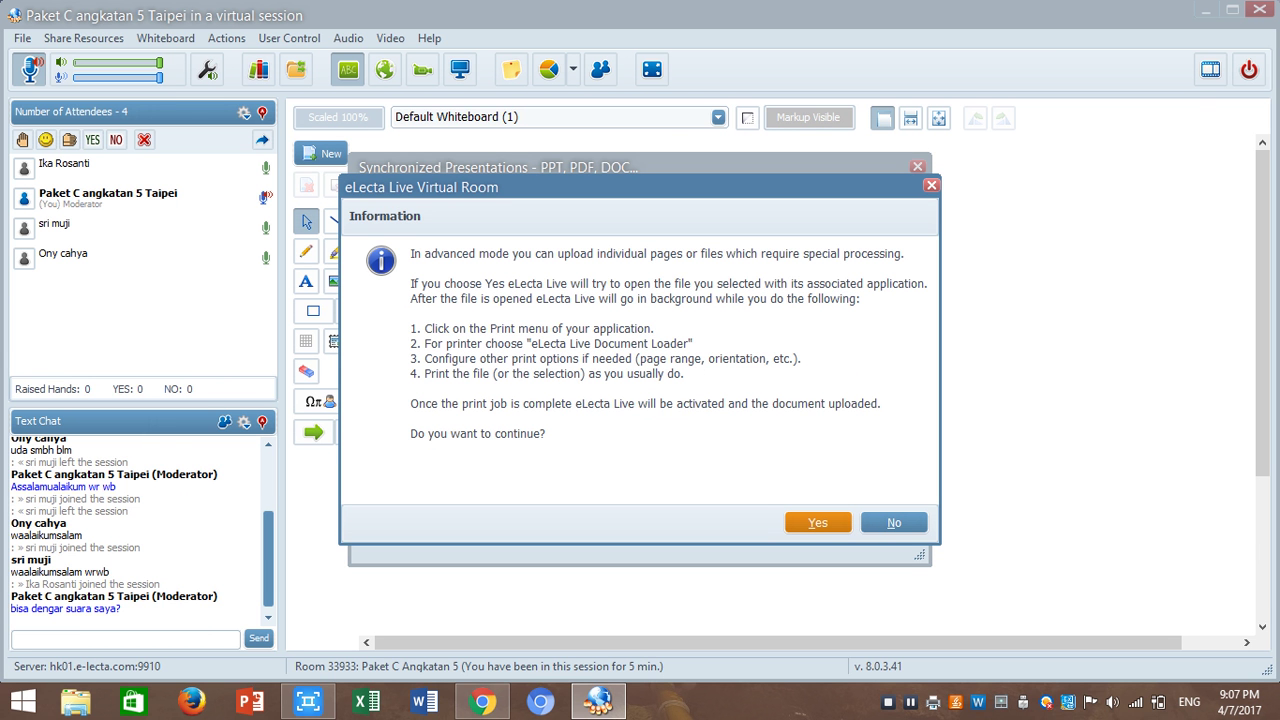
key("Return")
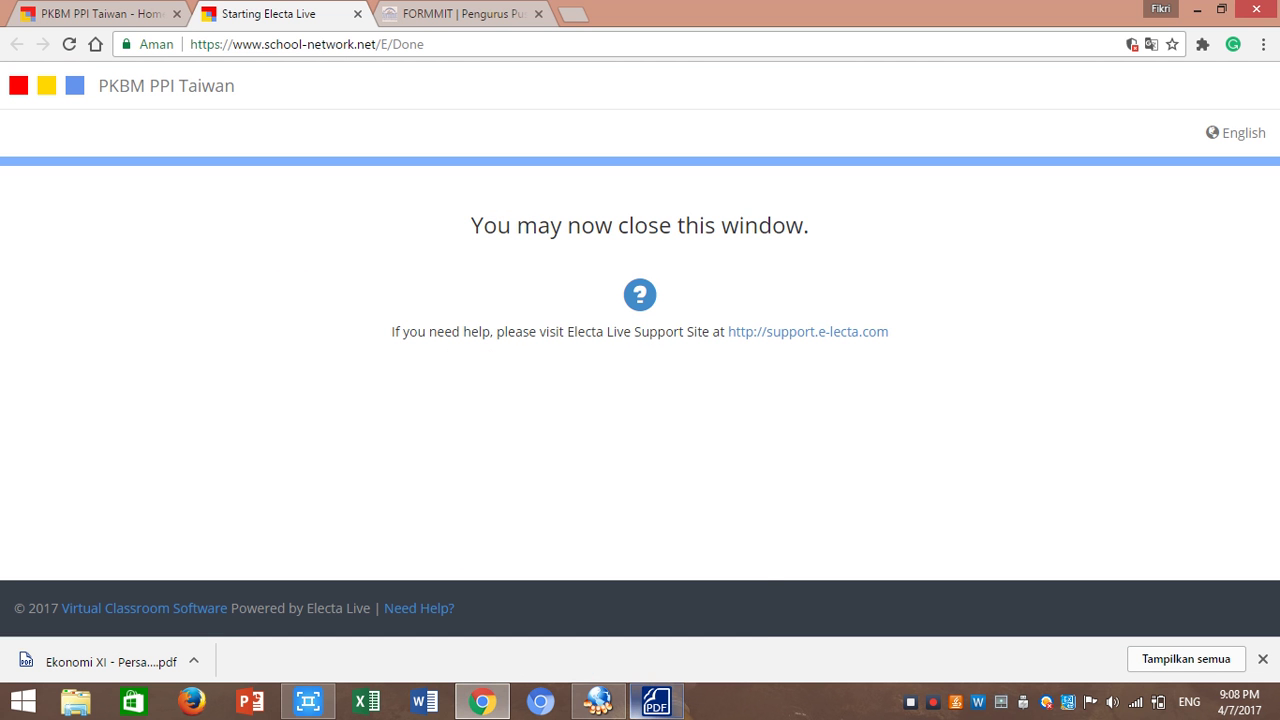
Switch to Foxit PhantomPDF, where the Ekonomi XI - Persamaan Akuntansi document is open.
right_click(656, 701)
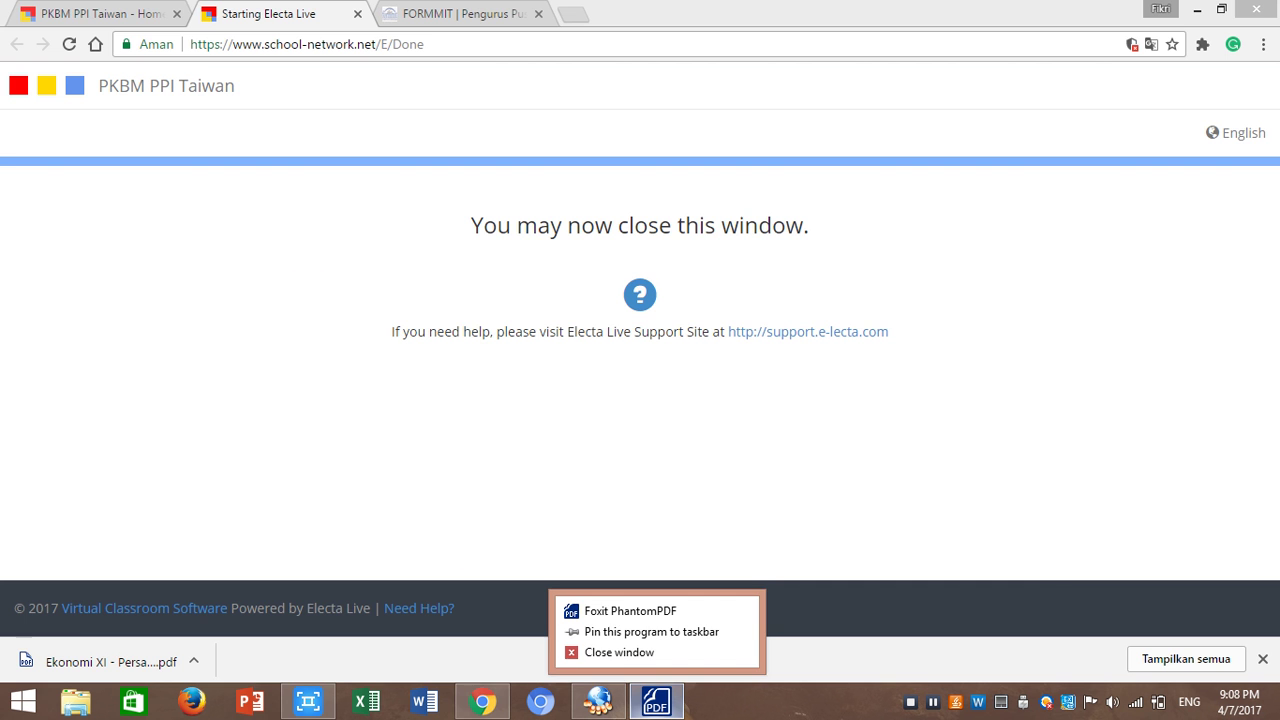
left_click(656, 701)
left_click(656, 701)
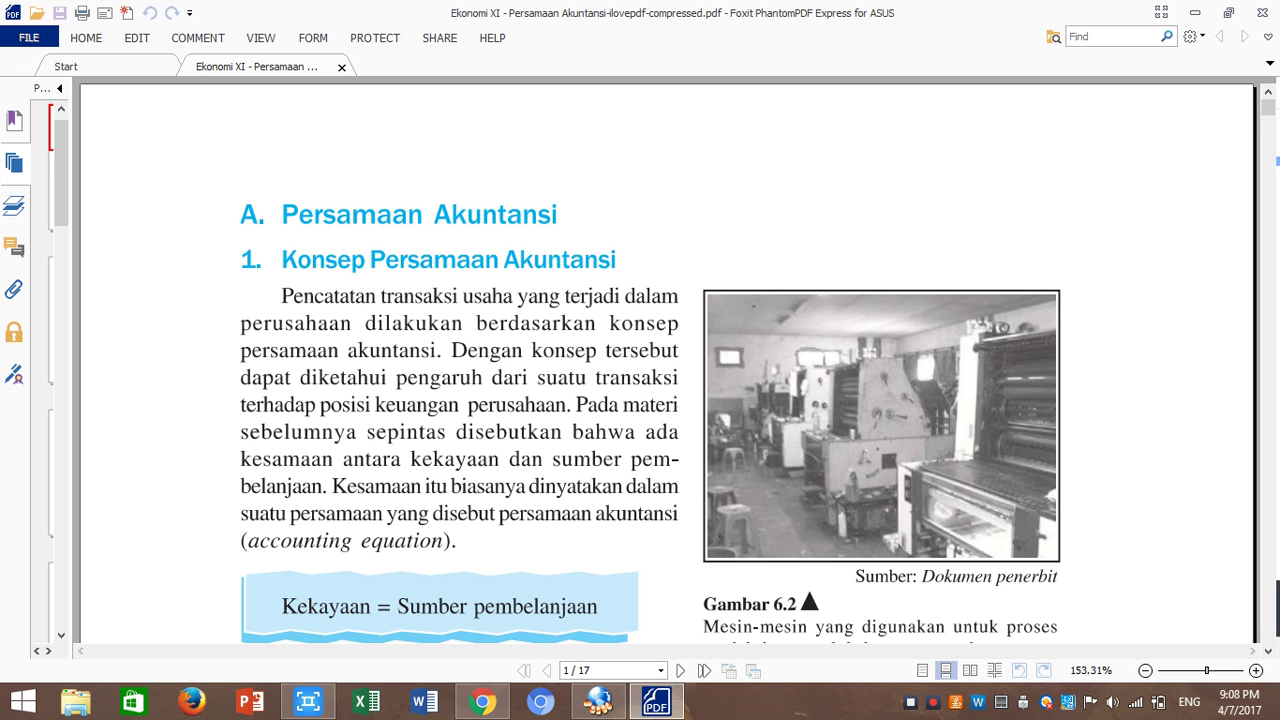
Skim the start of the PDF, return to the eLecta Live session, and close the presentation uploader.
scroll(660, 380, "down", 1)
scroll(660, 380, "down", 4)
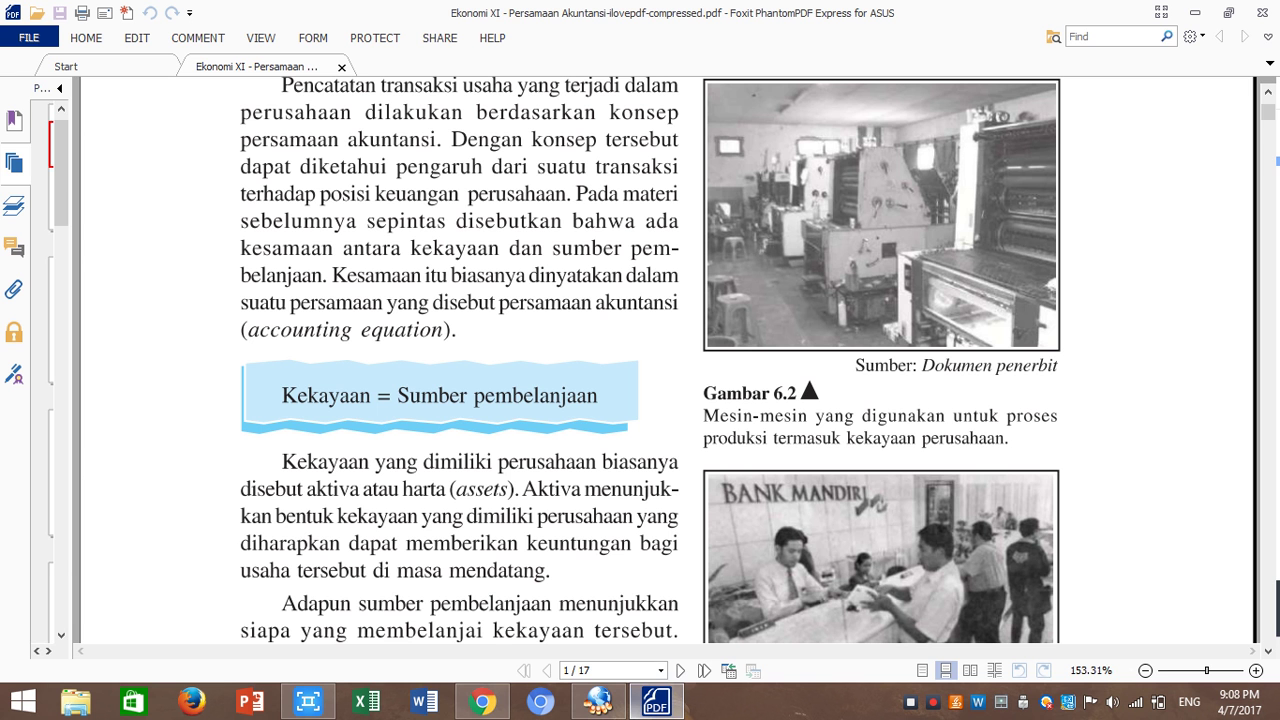
left_click(598, 700)
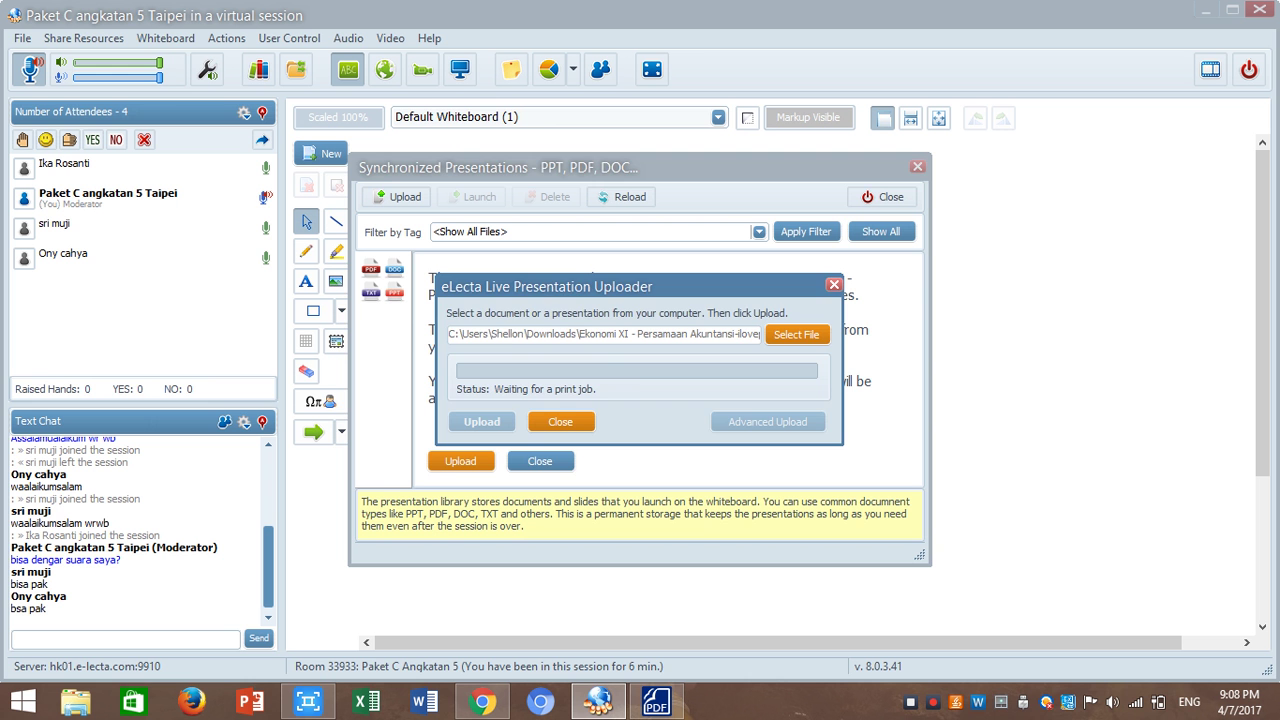
left_click(561, 421)
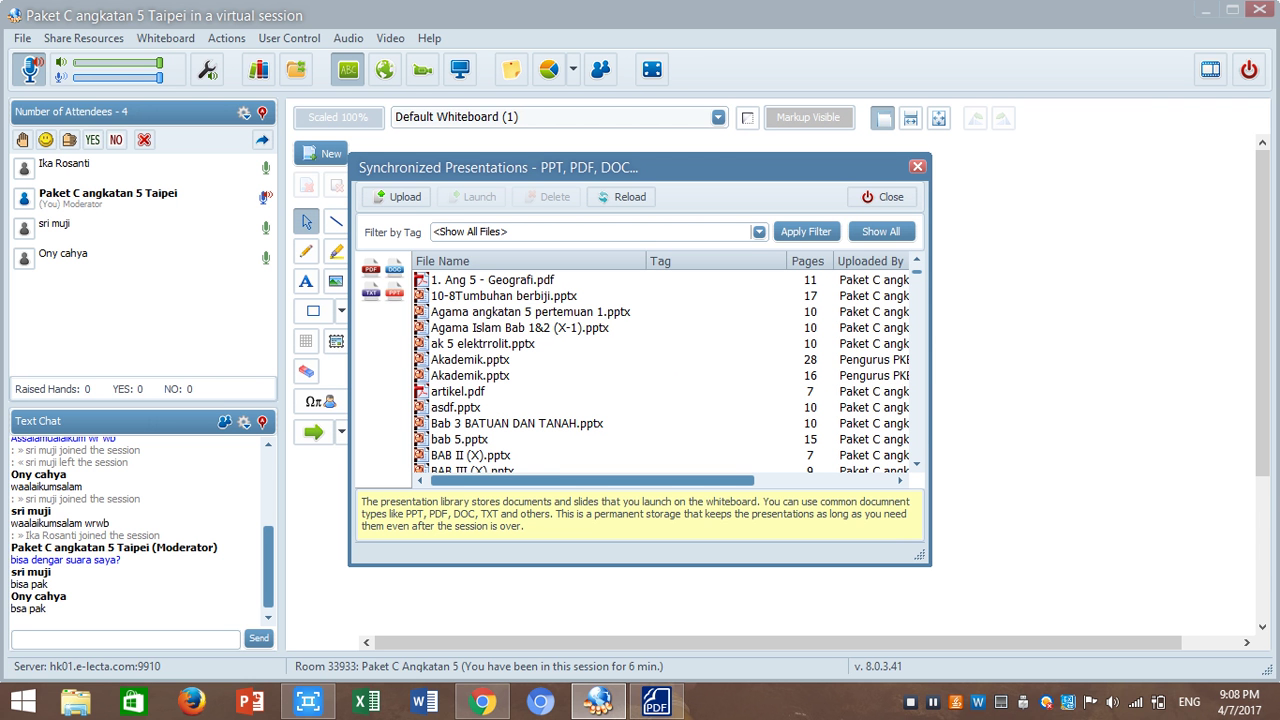
Look through the files in the presentation library for the Ekonomi XI - Persamaan Akuntansi document.
scroll(660, 370, "down", 15)
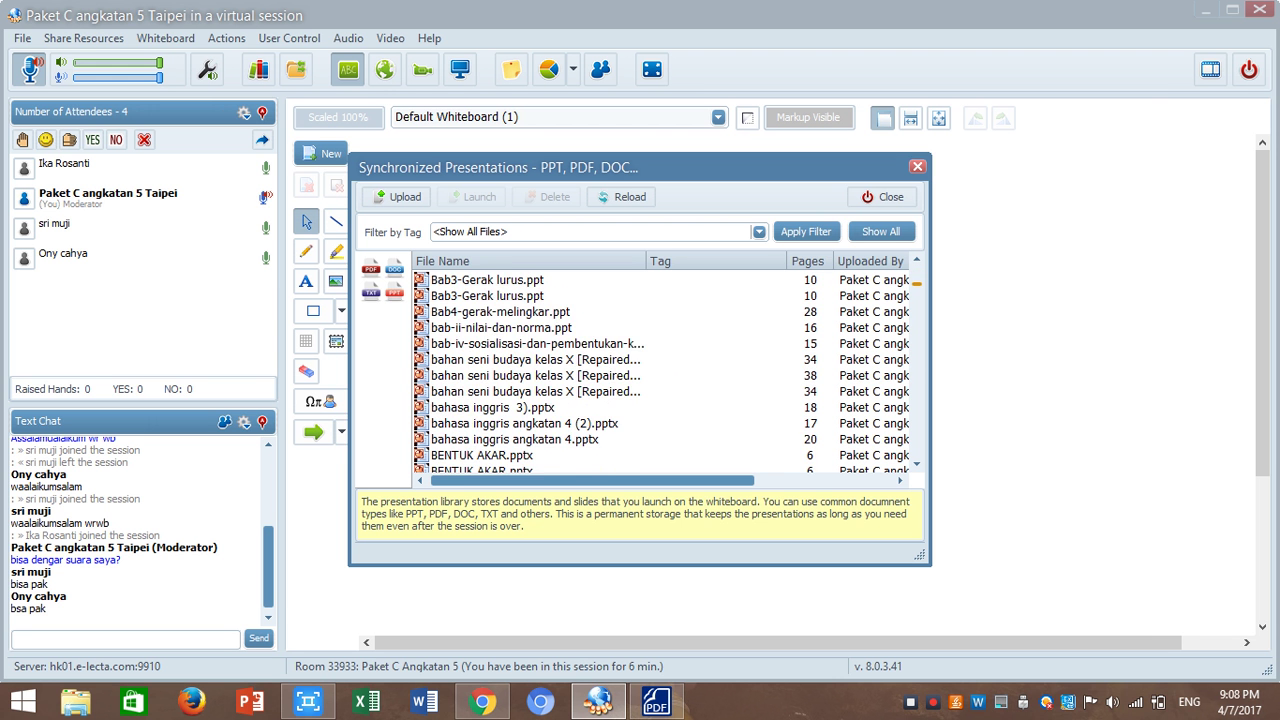
scroll(660, 370, "down", 15)
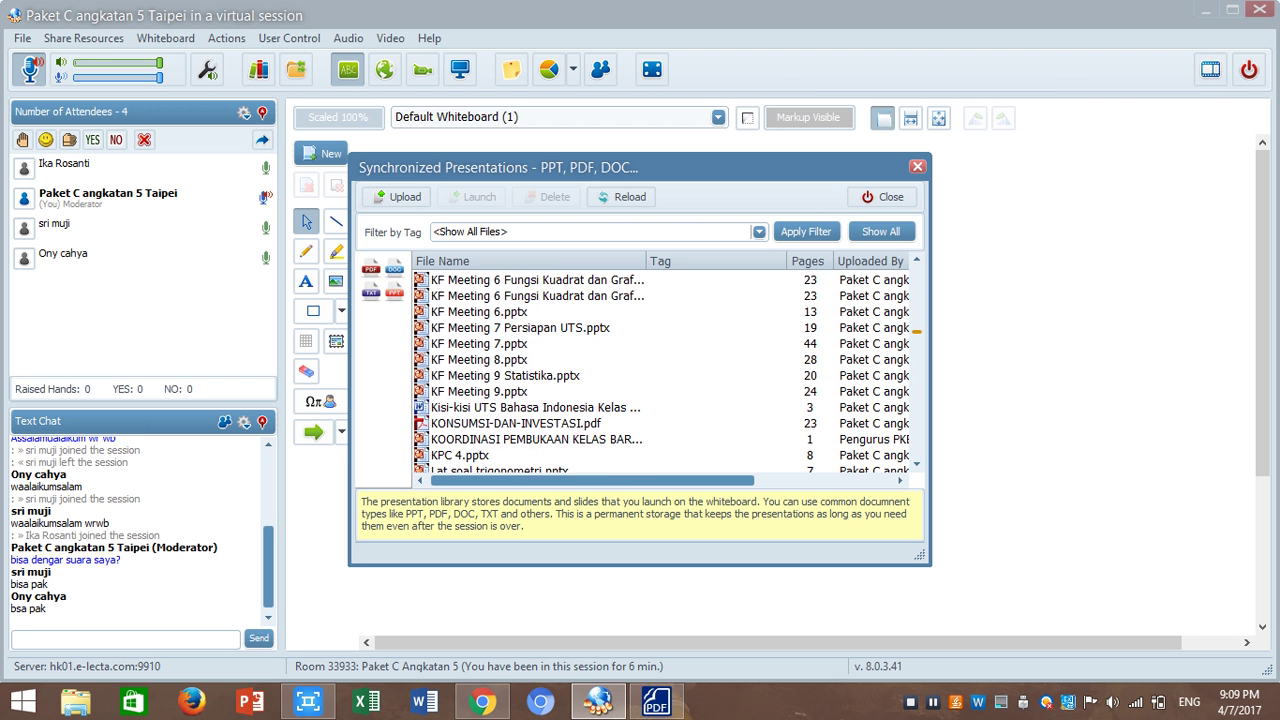
scroll(660, 370, "down", 10)
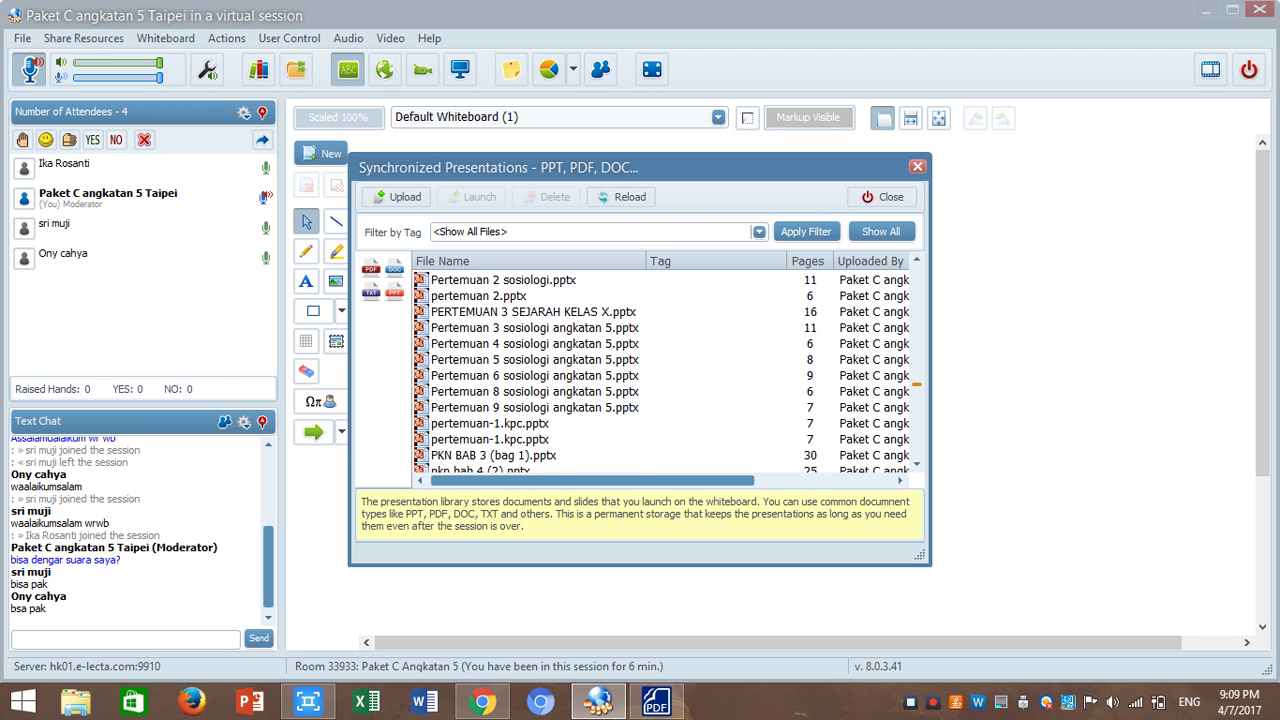
scroll(660, 370, "down", 10)
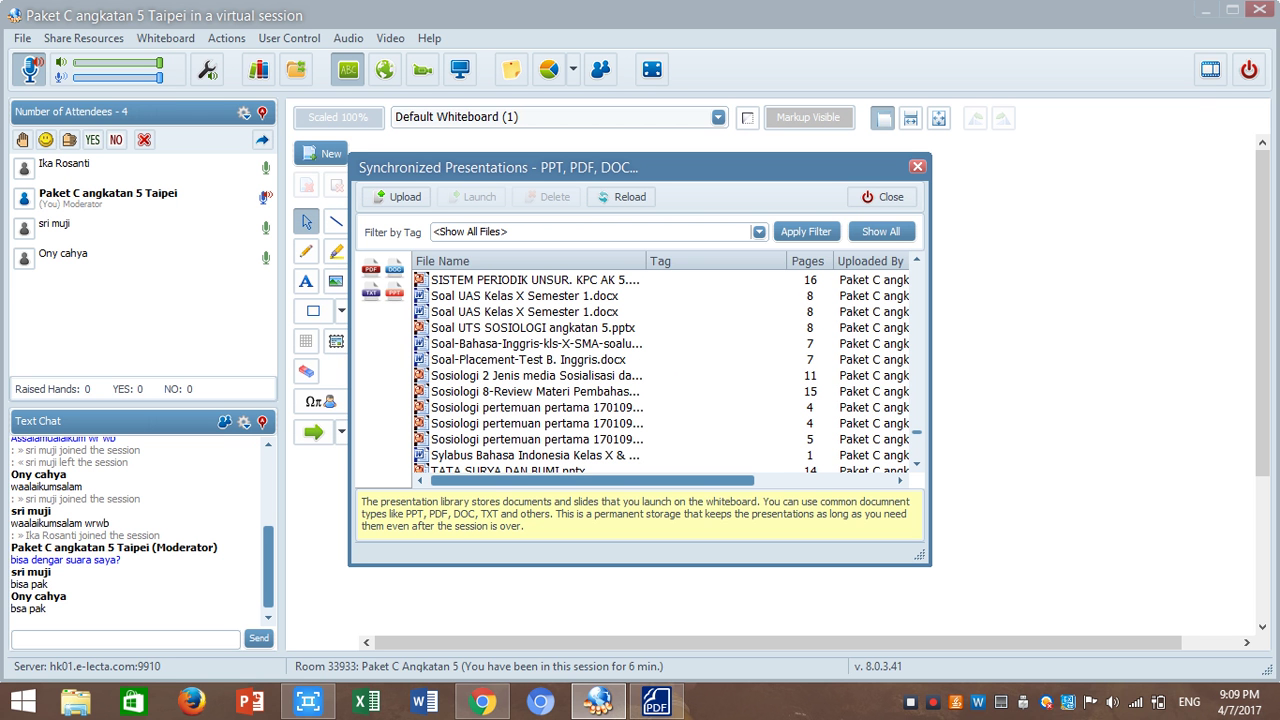
left_click(535, 280)
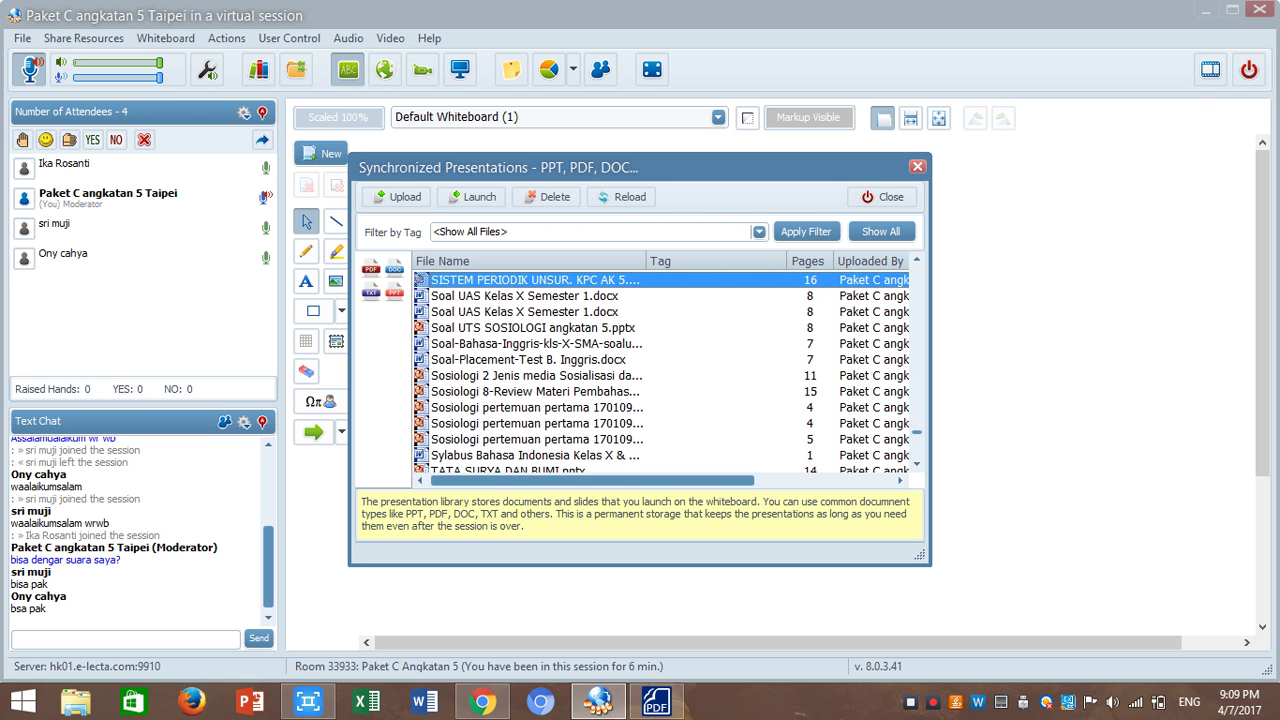
key("Up")
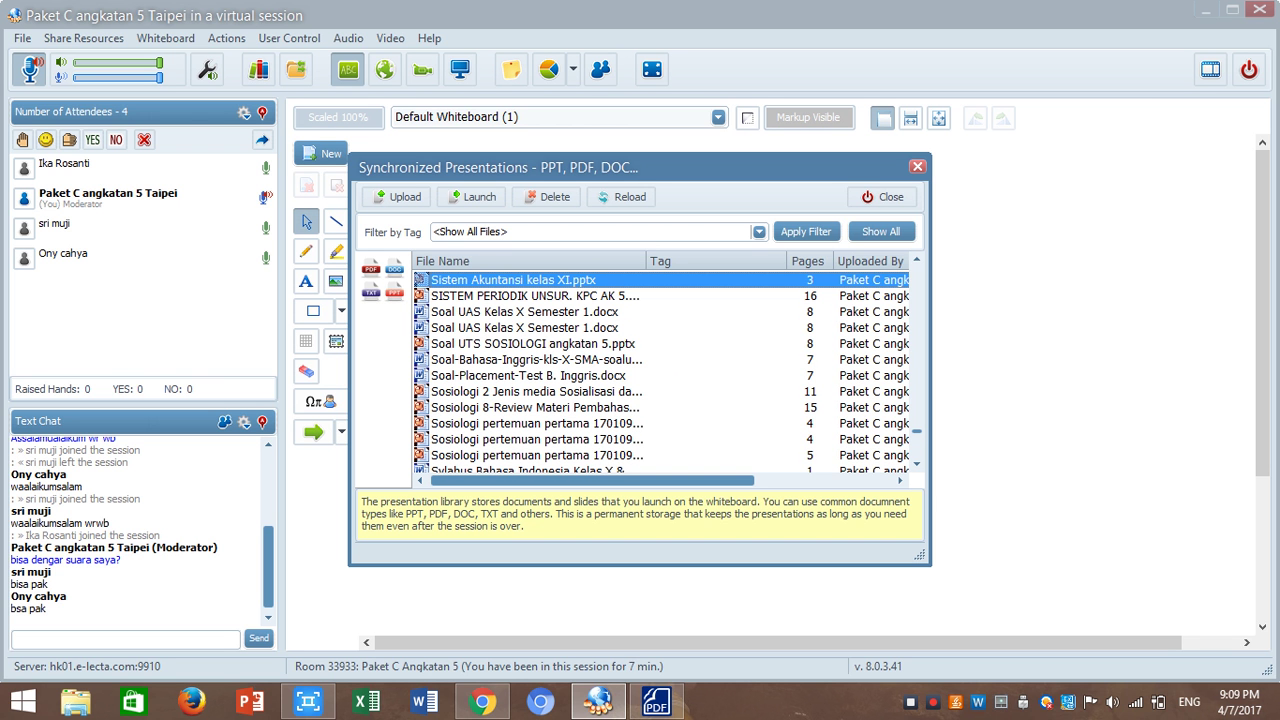
key("Up")
key("Up")
key("Up")
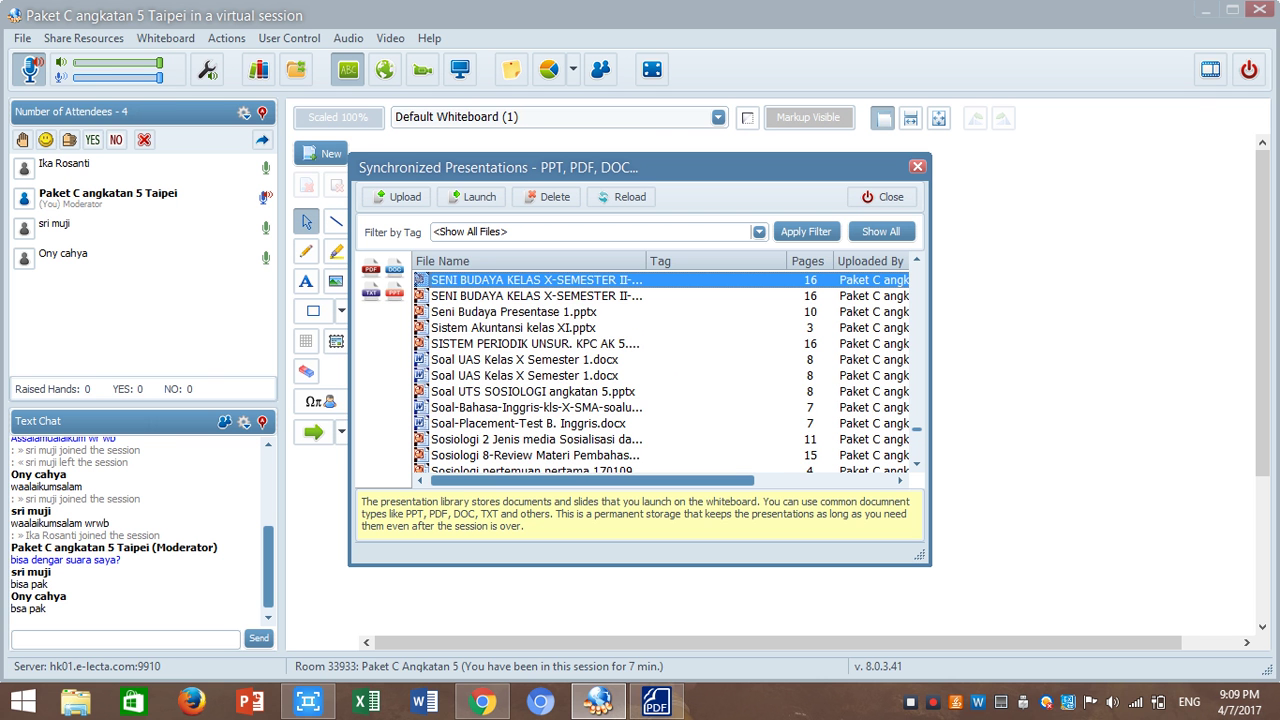
key("Page_Up")
key("Up")
key("Up")
key("Up")
key("Up")
key("Up")
key("Up")
key("Up")
key("Up")
key("Up")
key("Up")
key("Up")
key("Up")
key("Up")
key("Up")
key("Up")
key("Up")
key("Up")
key("Up")
key("Up")
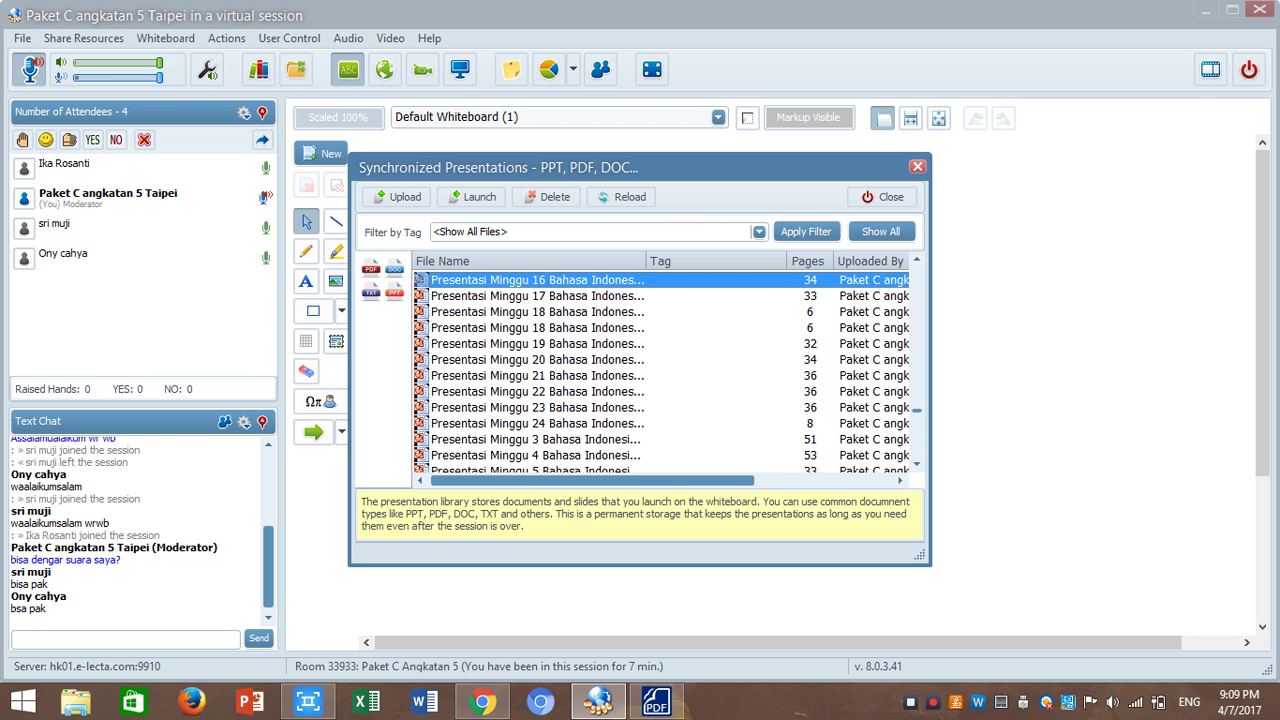
key("Page_Up")
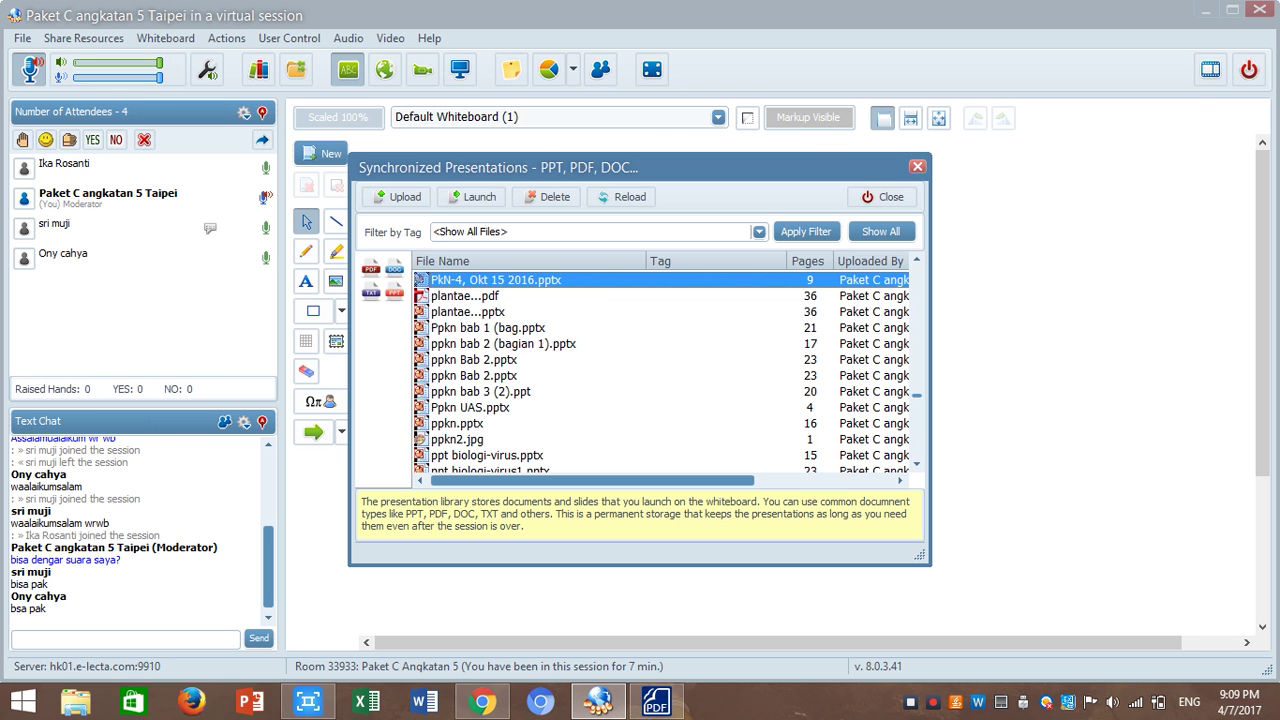
key("Up")
key("Up")
key("Up")
key("Up")
key("Up")
key("Up")
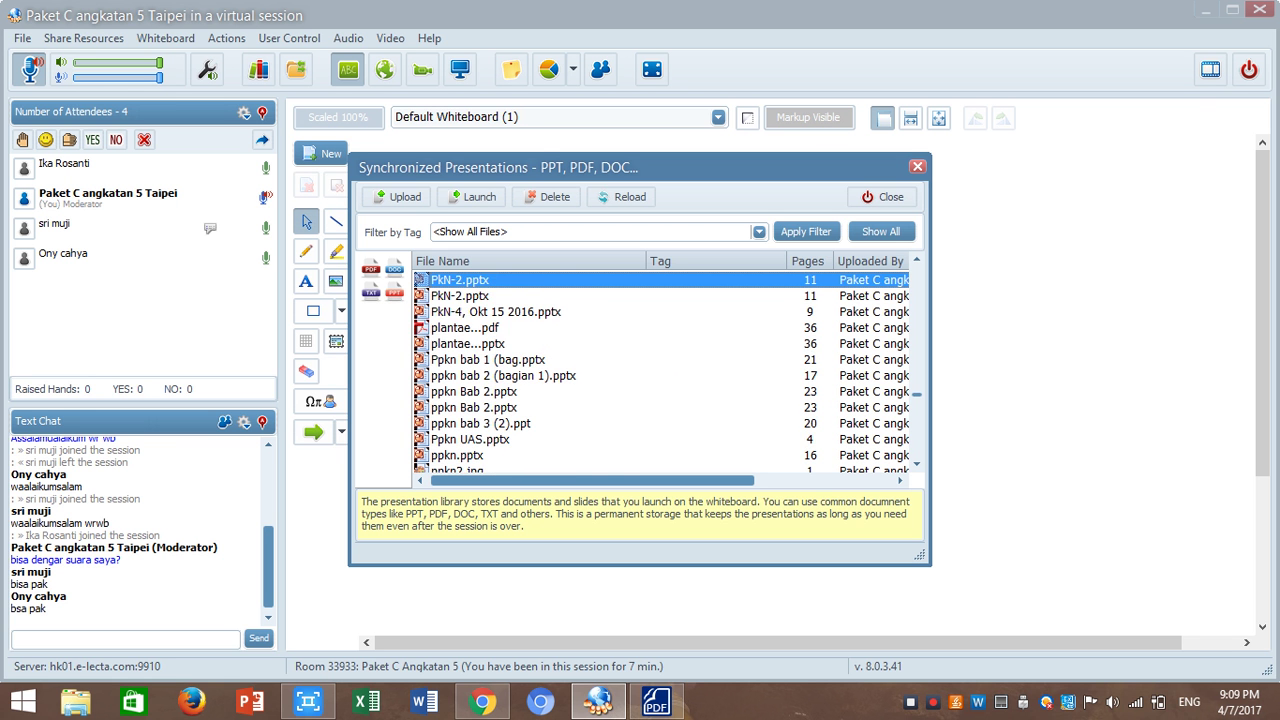
key("Page_Up")
key("Up")
key("Up")
key("Up")
key("Up")
key("Up")
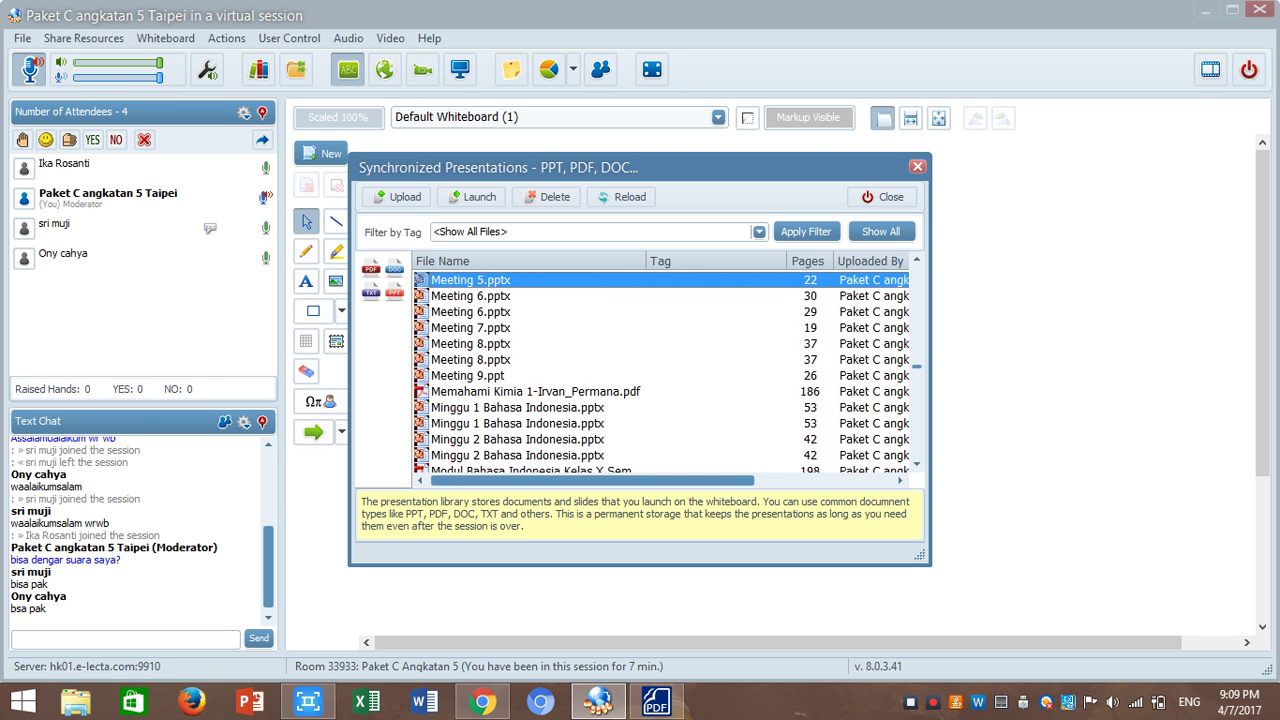
key("Up")
key("Up")
key("Up")
key("Up")
key("Up")
key("Up")
key("Up")
key("Up")
key("Up")
key("Up")
key("Up")
key("Up")
key("Up")
key("Up")
key("Up")
key("Up")
key("Up")
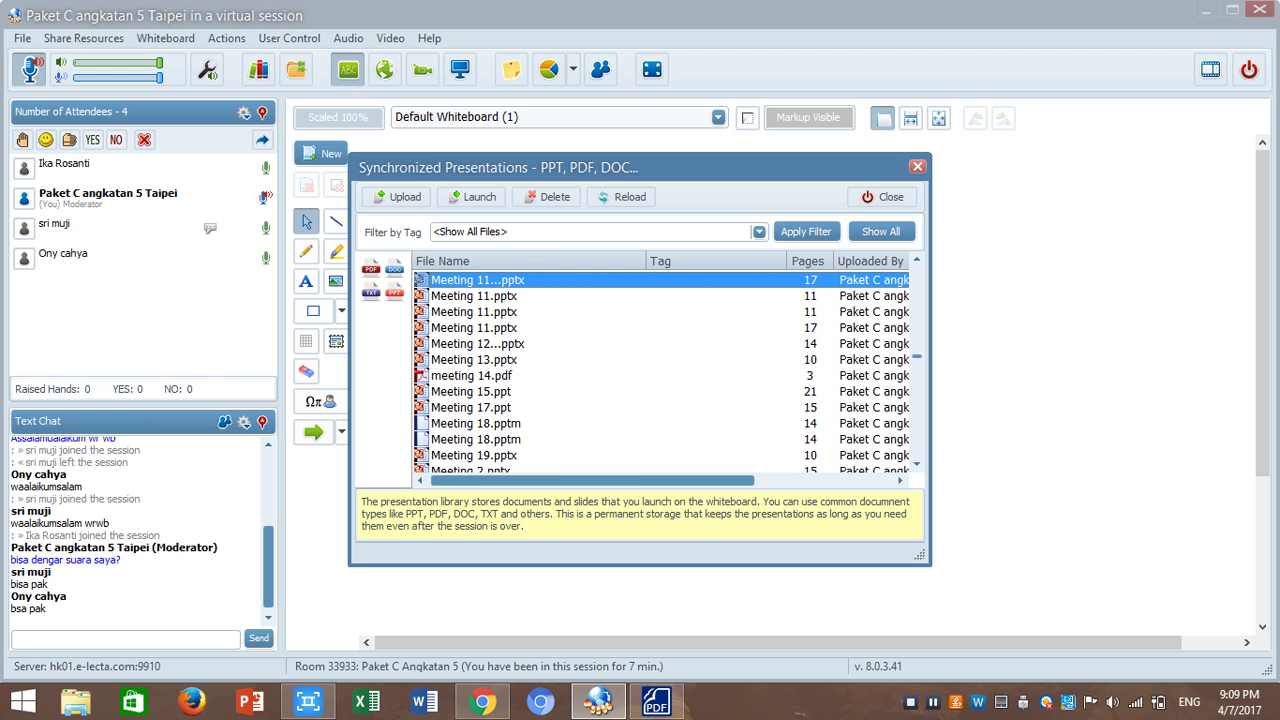
key("Up")
key("Up")
key("Up")
key("Up")
key("Up")
key("Up")
key("Up")
key("Up")
key("Up")
key("Up")
key("Up")
key("Up")
key("Up")
key("Up")
key("Up")
key("Up")
key("Up")
key("Up")
key("Up")
key("Up")
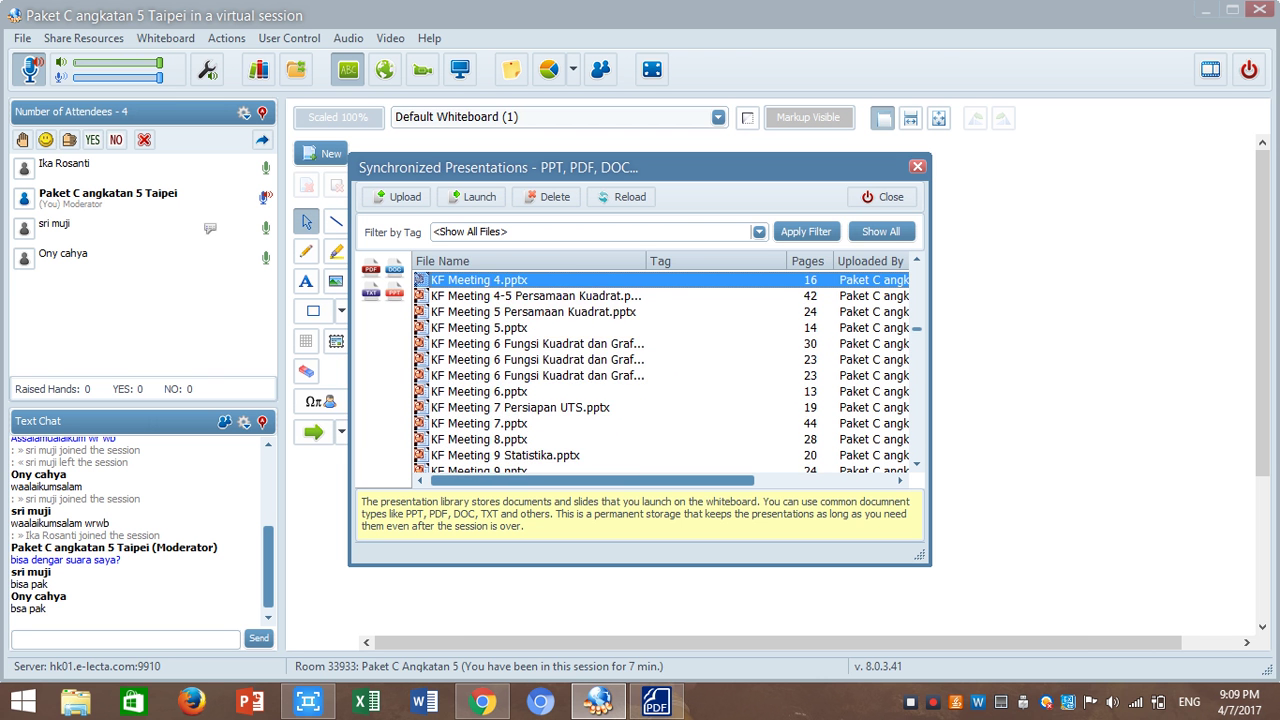
key("Up")
key("Up")
key("Up")
key("Up")
key("Up")
key("Up")
key("Up")
key("Up")
key("Up")
key("Up")
key("Up")
key("Up")
key("Up")
key("Up")
key("Up")
key("Up")
key("Up")
key("Up")
key("Up")
key("Up")
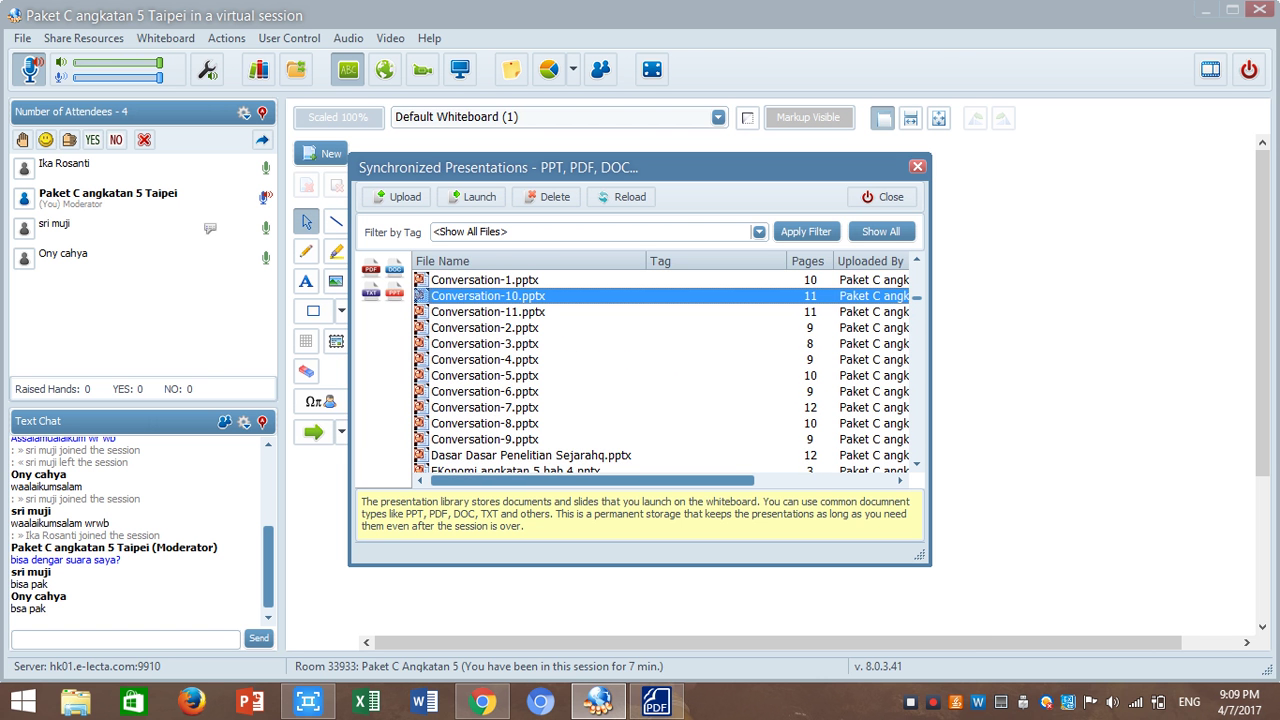
Check the Ekonomi entries in the presentation library, and close the library.
key("Down")
key("Down")
key("Down")
key("Down")
key("Down")
key("Down")
key("Down")
key("Down")
key("Down")
key("Down")
key("Down")
key("Down")
key("Down")
key("Down")
key("Up")
key("Up")
key("Up")
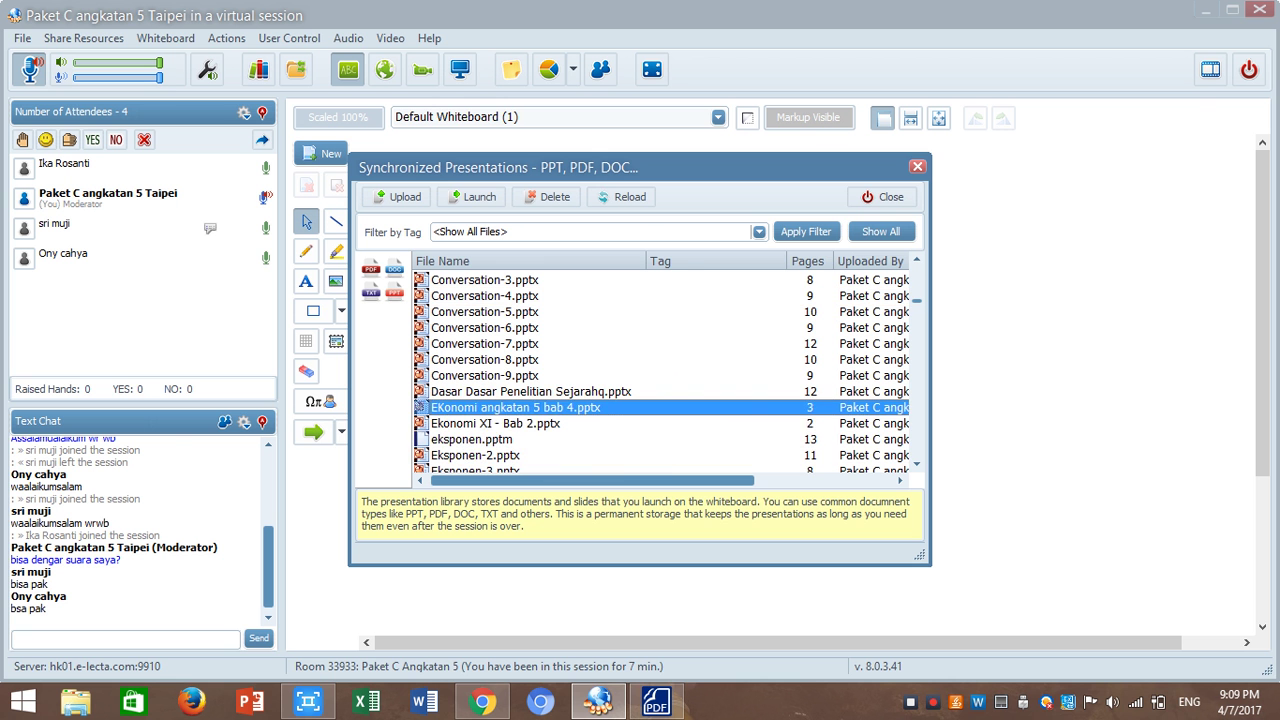
key("Down")
key("Down")
key("Down")
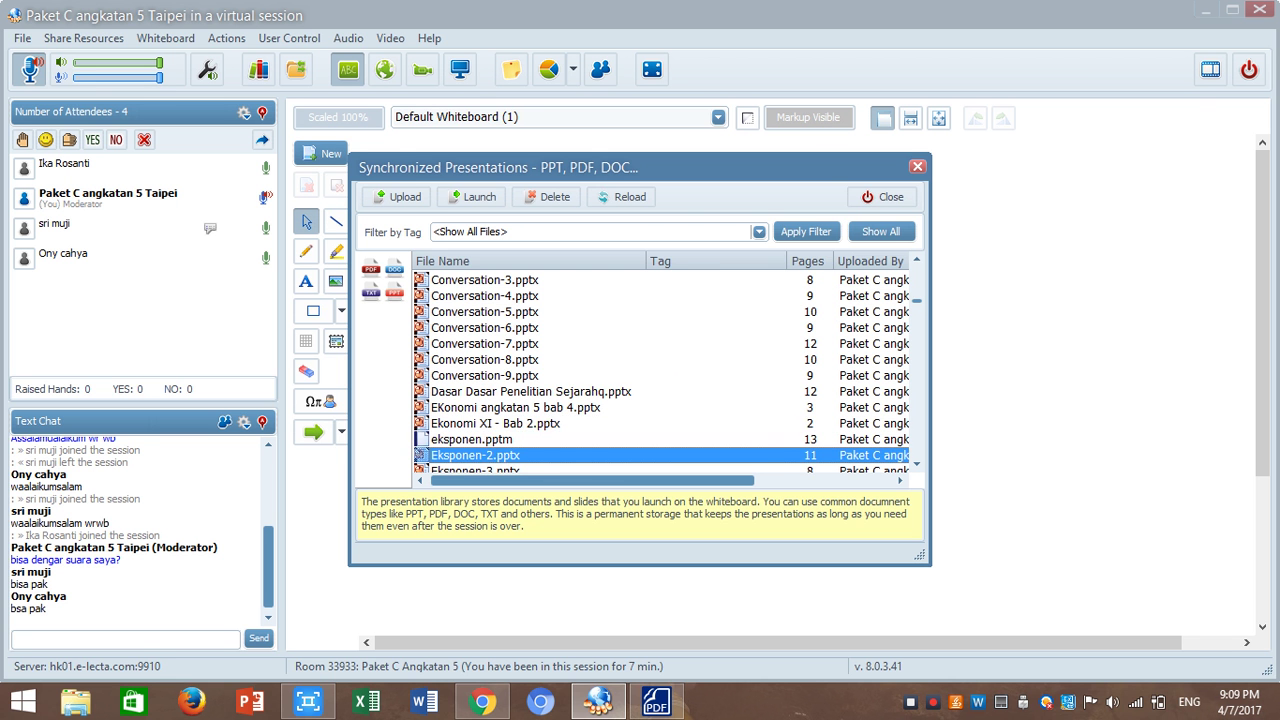
key("Down")
key("Down")
key("Up")
key("Up")
key("Up")
key("Up")
key("Up")
key("Up")
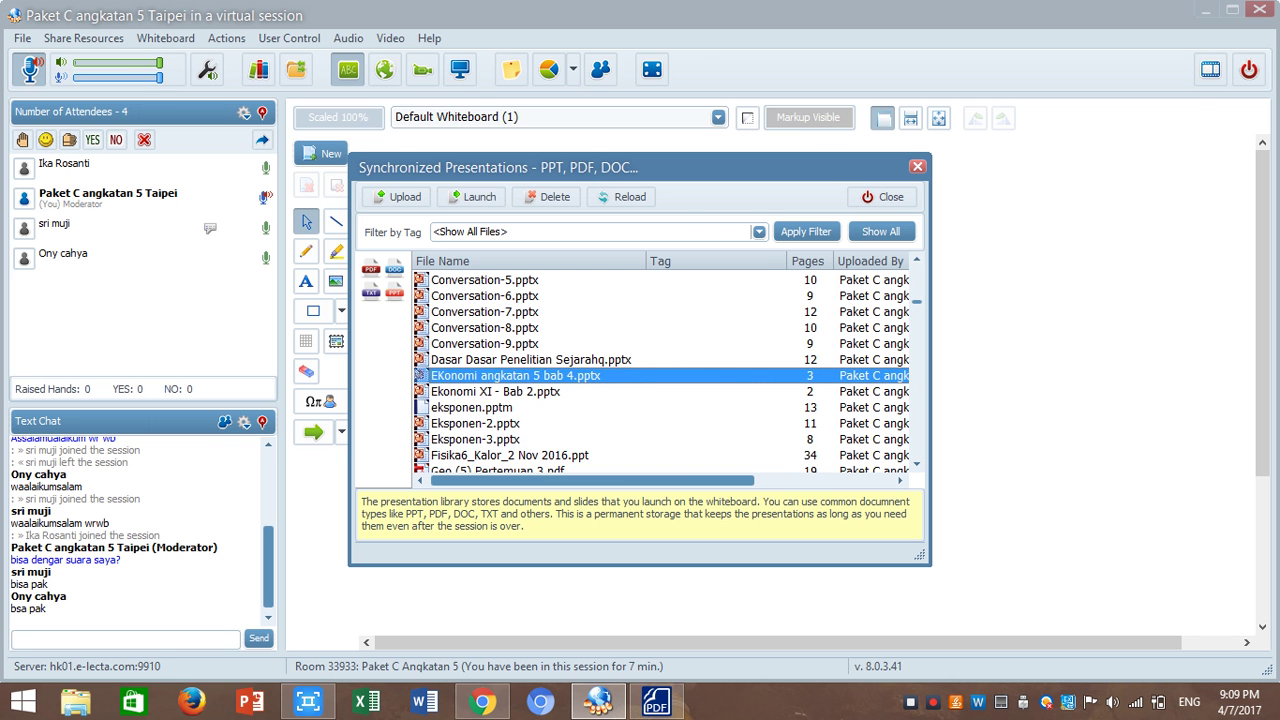
key("Down")
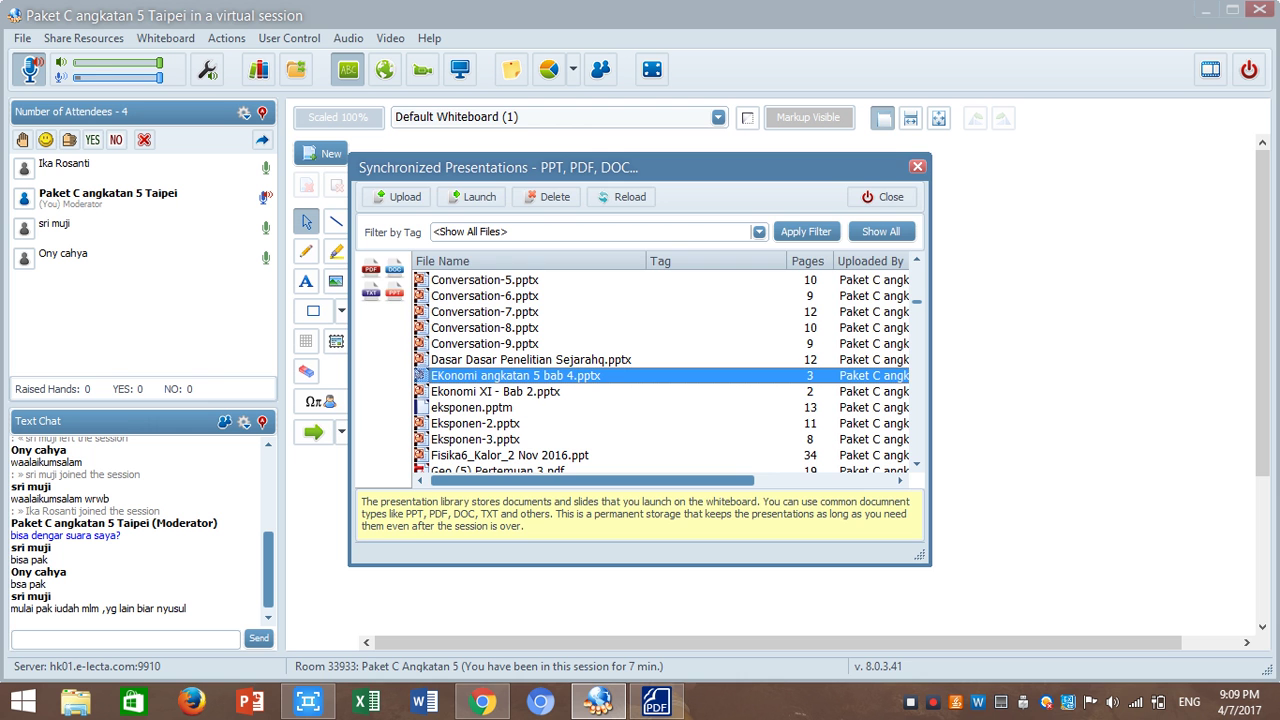
left_click(917, 166)
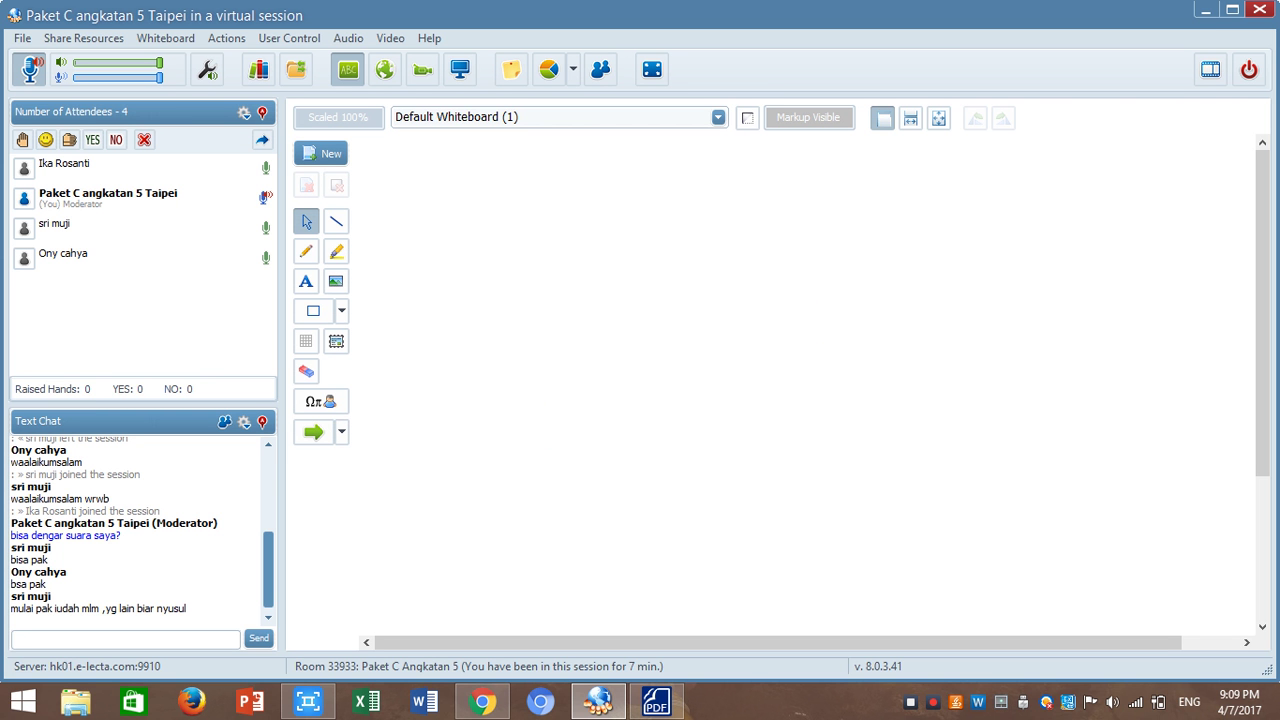
Handwrite the word "Buka" in the upper part of the default whiteboard with the black pencil at width 2.
left_click(306, 251)
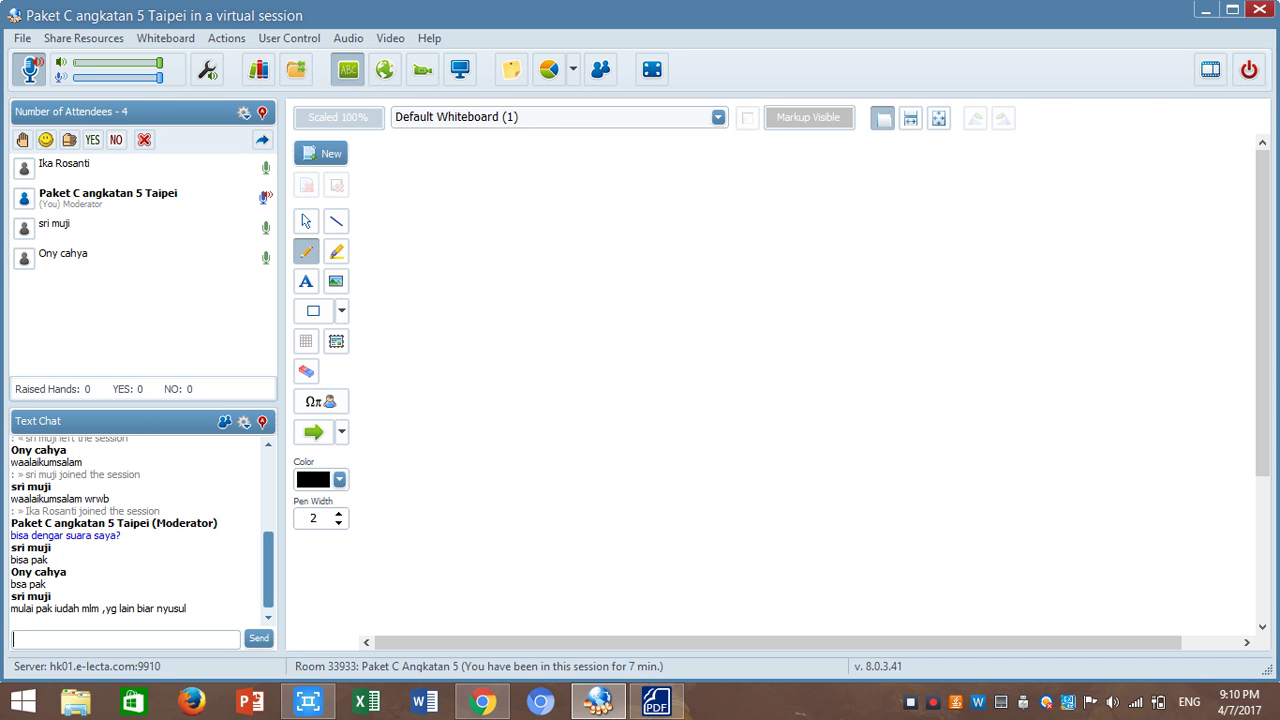
left_click_drag(500, 189, 514, 321)
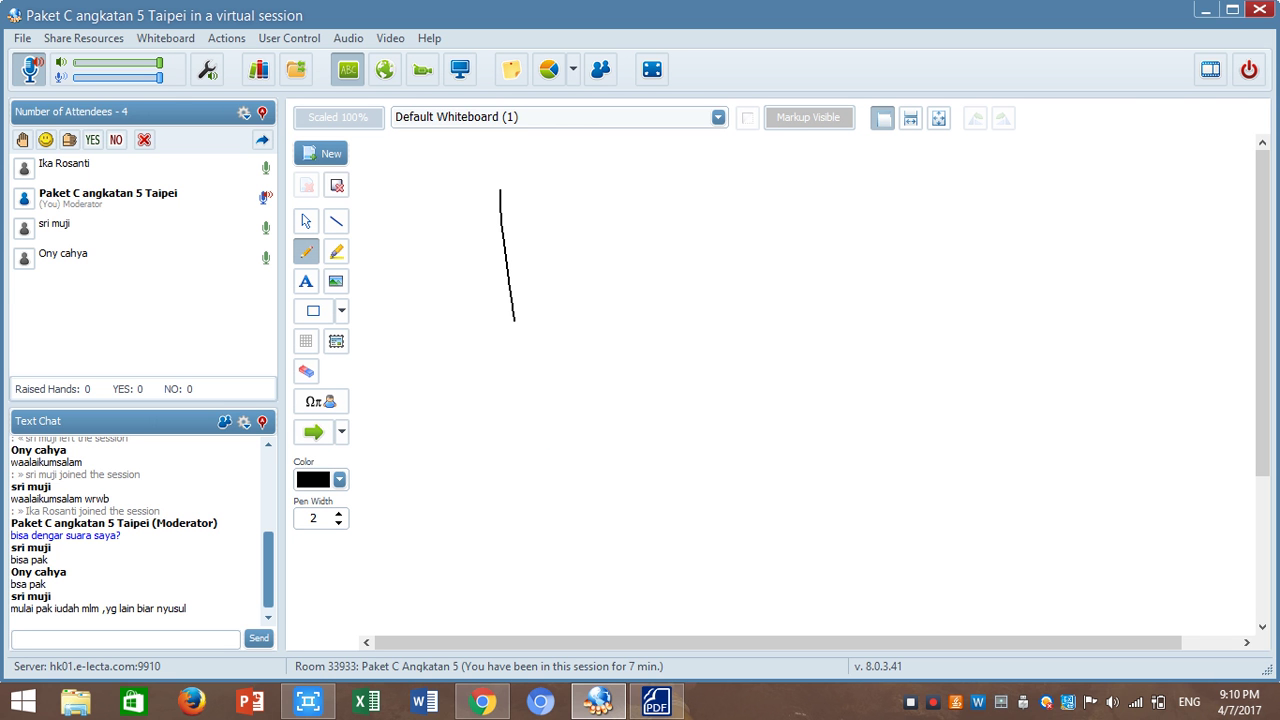
mouse_move(502, 187)
left_mouse_down()
mouse_move(550, 187)
mouse_move(520, 246)
mouse_move(584, 278)
mouse_move(514, 295)
left_mouse_up()
mouse_move(613, 219)
left_mouse_down()
mouse_move(617, 270)
mouse_move(654, 232)
mouse_move(665, 275)
left_mouse_up()
left_click_drag(678, 202, 691, 287)
mouse_move(697, 232)
left_mouse_down()
mouse_move(686, 241)
mouse_move(727, 258)
left_mouse_up()
mouse_move(803, 217)
left_mouse_down()
mouse_move(743, 274)
mouse_move(792, 213)
mouse_move(800, 258)
left_mouse_up()
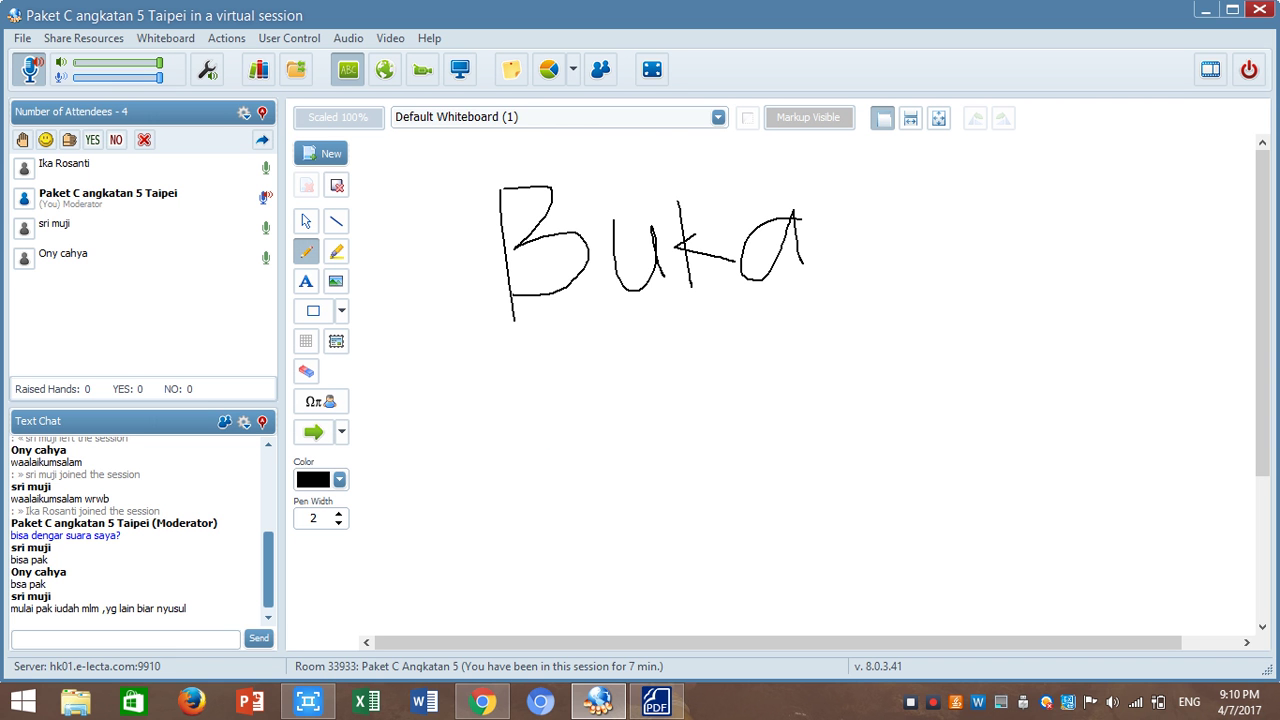
Handwrite the word "Buku" beside "Buka" on the whiteboard.
left_click_drag(895, 210, 897, 290)
mouse_move(896, 194)
left_mouse_down()
mouse_move(925, 195)
mouse_move(898, 286)
left_mouse_up()
left_click_drag(974, 242, 1012, 277)
left_click_drag(1051, 208, 1061, 292)
mouse_move(1083, 243)
left_mouse_down()
mouse_move(1056, 265)
mouse_move(1087, 283)
left_mouse_up()
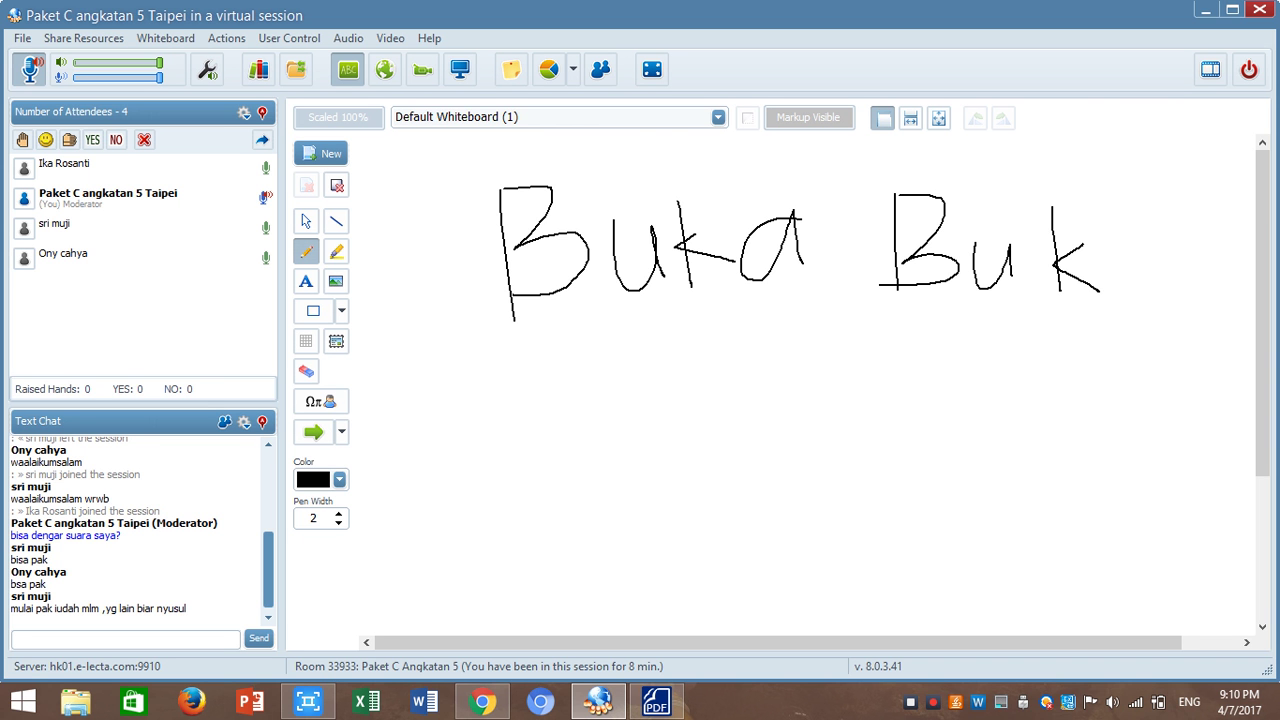
mouse_move(1126, 244)
left_mouse_down()
mouse_move(1180, 298)
mouse_move(1197, 268)
mouse_move(1200, 292)
left_mouse_up()
Handwrite the word "Ekonomi" in large letters on a second line below "Buka Buku".
mouse_move(483, 381)
left_mouse_down()
mouse_move(473, 452)
mouse_move(508, 505)
mouse_move(544, 492)
left_mouse_up()
left_click_drag(476, 438, 514, 436)
mouse_move(484, 382)
left_mouse_down()
mouse_move(545, 383)
mouse_move(563, 508)
left_mouse_up()
mouse_move(621, 411)
left_mouse_down()
mouse_move(594, 428)
mouse_move(612, 476)
mouse_move(632, 487)
left_mouse_up()
mouse_move(717, 394)
left_mouse_down()
mouse_move(680, 417)
mouse_move(730, 489)
mouse_move(730, 408)
mouse_move(764, 438)
mouse_move(770, 494)
left_mouse_up()
left_click_drag(765, 432, 801, 458)
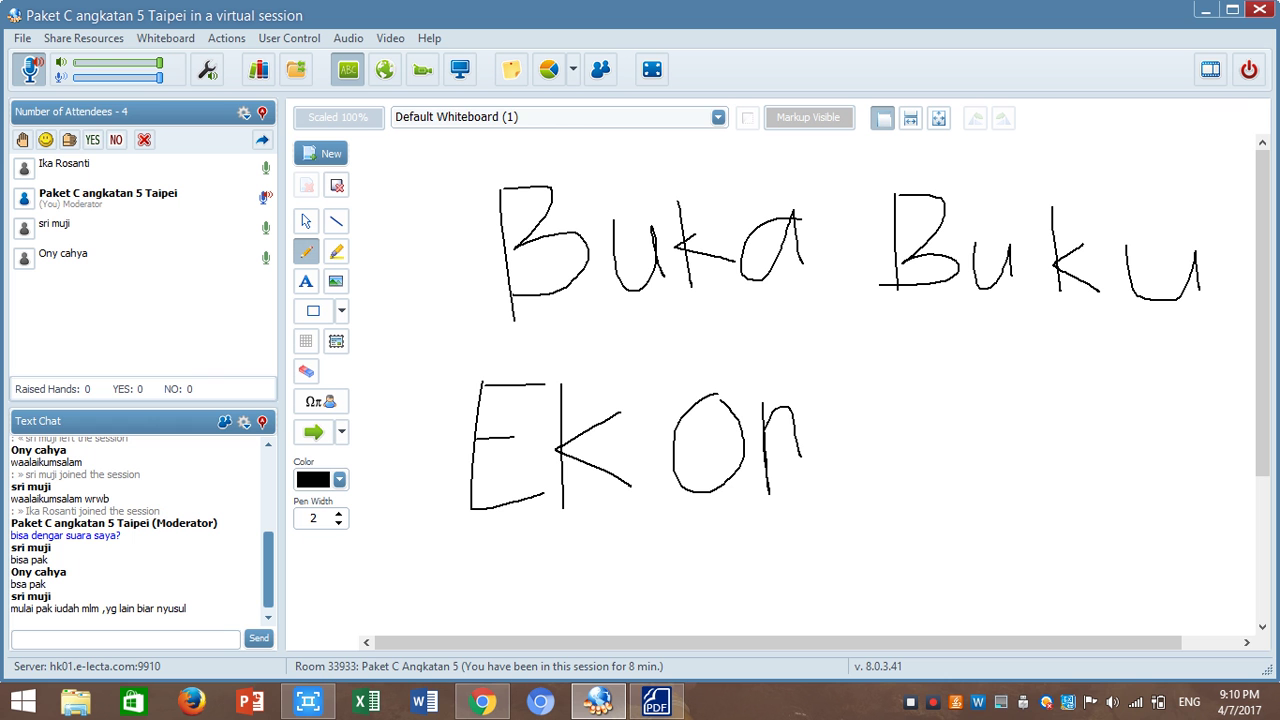
mouse_move(868, 413)
left_mouse_down()
mouse_move(847, 414)
mouse_move(904, 466)
mouse_move(904, 430)
mouse_move(877, 416)
mouse_move(928, 436)
mouse_move(935, 485)
left_mouse_up()
mouse_move(926, 411)
left_mouse_down()
mouse_move(940, 411)
mouse_move(981, 471)
left_mouse_up()
left_click_drag(950, 396, 952, 434)
left_click_drag(1042, 412, 1042, 494)
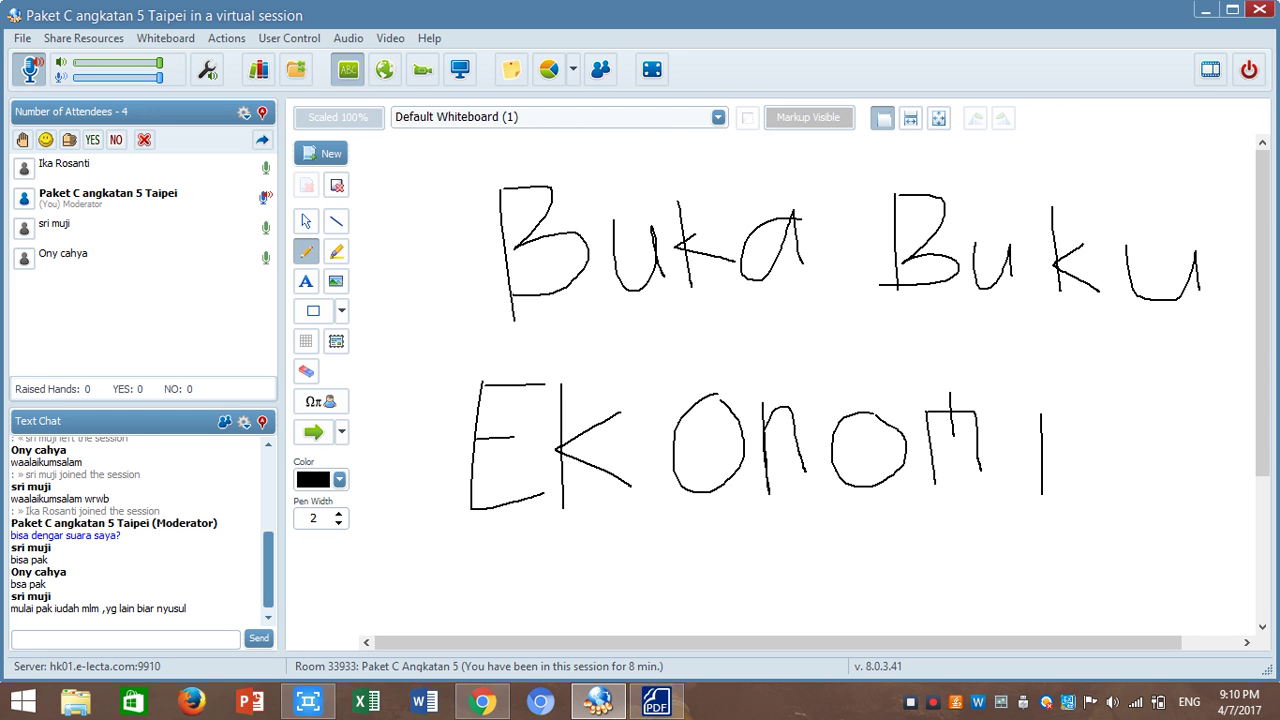
left_click_drag(1045, 387, 1058, 399)
Dot the final "i" of "Ekonomi" and handwrite "HAL" on a third line below it on the whiteboard.
mouse_move(613, 527)
left_mouse_down()
mouse_move(605, 605)
mouse_move(655, 565)
mouse_move(652, 606)
left_mouse_up()
left_click_drag(720, 537, 686, 592)
mouse_move(720, 537)
left_mouse_down()
mouse_move(752, 590)
mouse_move(722, 569)
left_mouse_up()
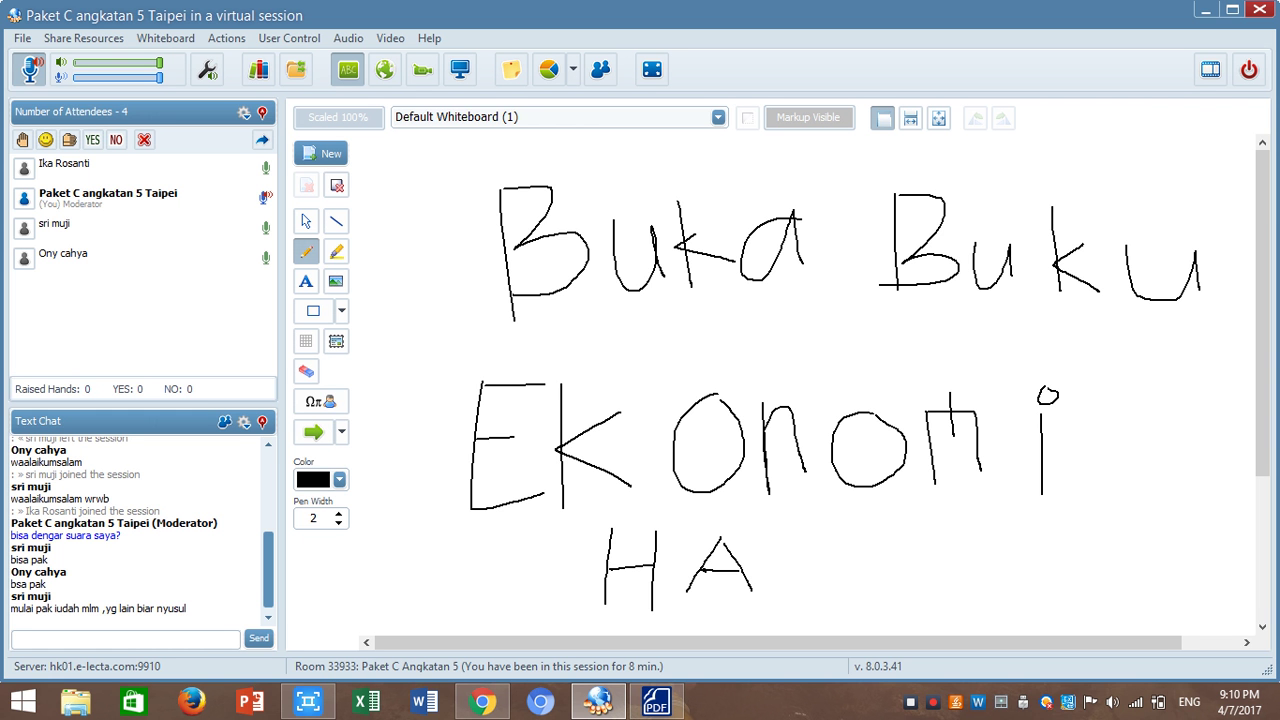
mouse_move(810, 524)
left_mouse_down()
mouse_move(806, 598)
mouse_move(840, 600)
left_mouse_up()
Look up the book's page number in the Ekonomi XI PDF in Foxit PhantomPDF, and handwrite "98" after "HAL" on the eLecta Live whiteboard.
key("alt+Tab")
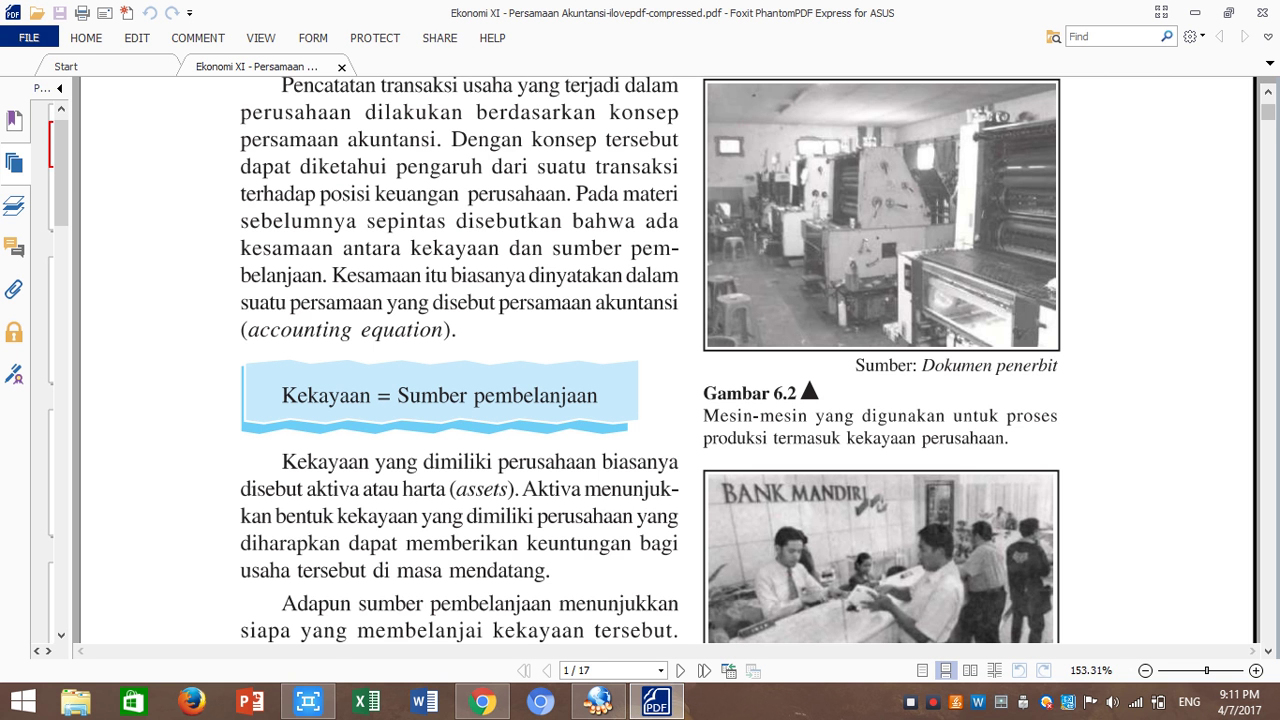
scroll(660, 360, "down", 5)
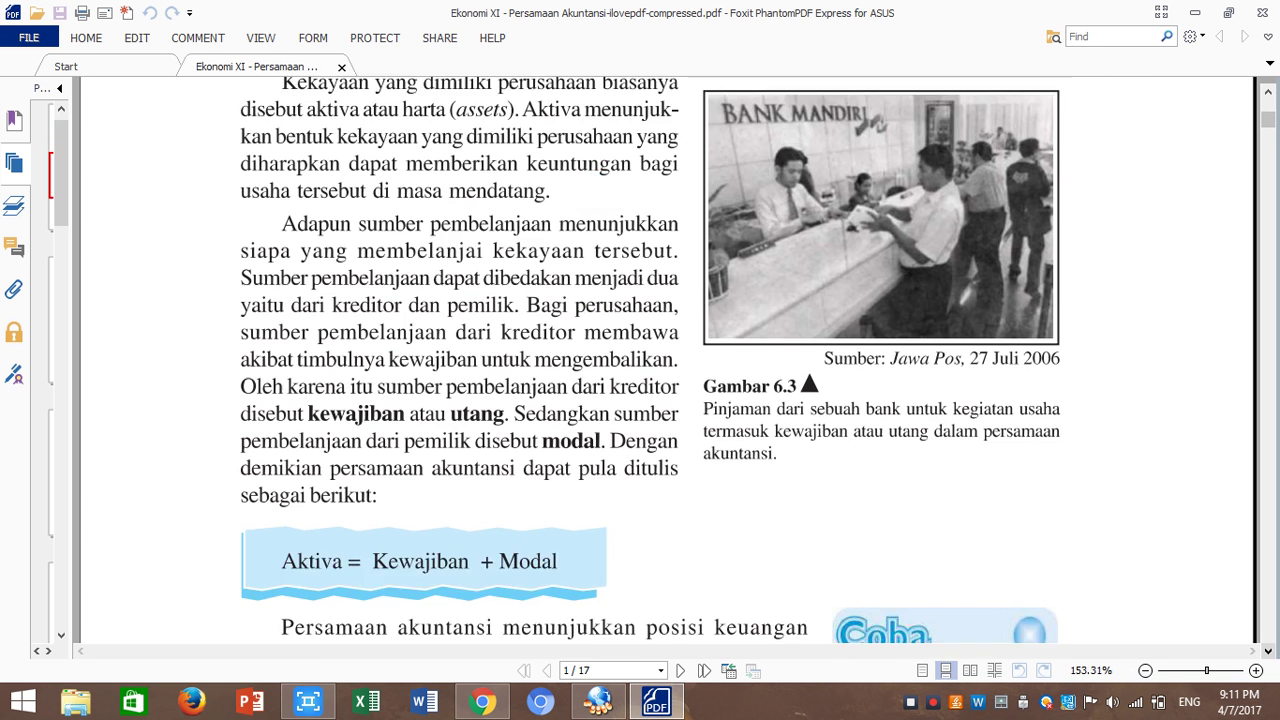
scroll(660, 360, "down", 5)
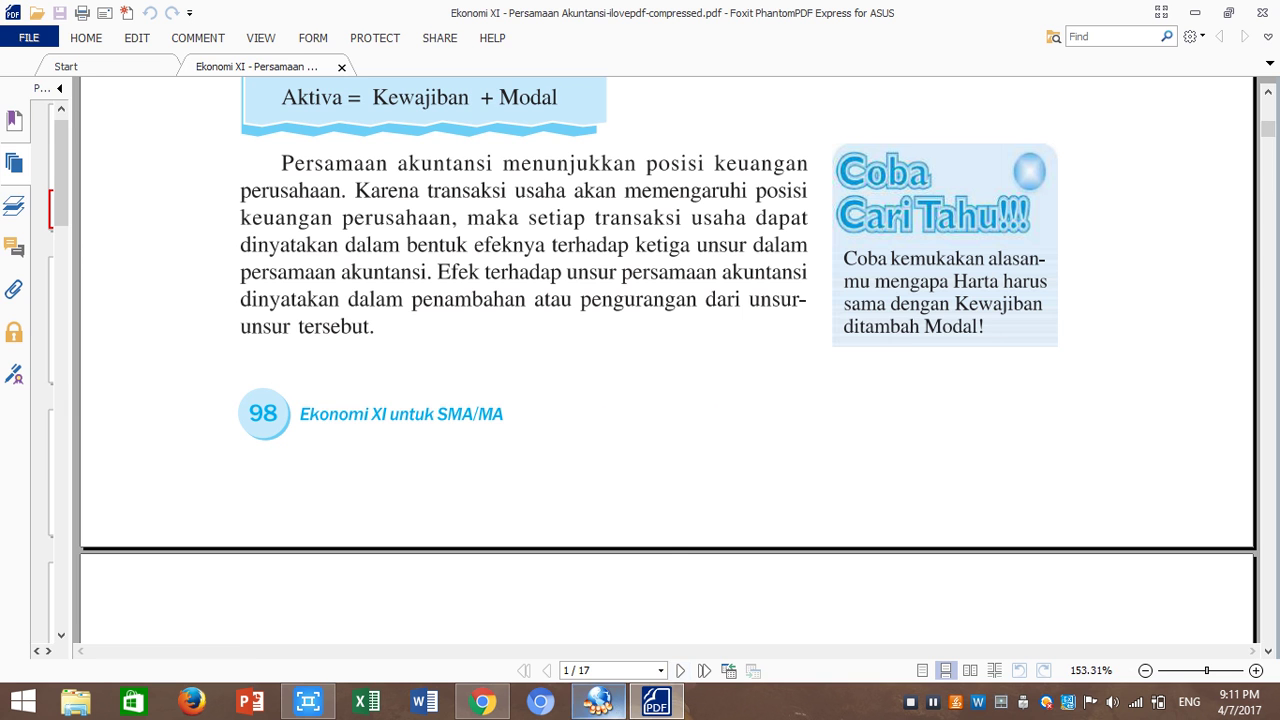
left_click(598, 703)
mouse_move(938, 530)
left_mouse_down()
mouse_move(899, 532)
mouse_move(906, 564)
mouse_move(936, 531)
mouse_move(911, 599)
left_mouse_up()
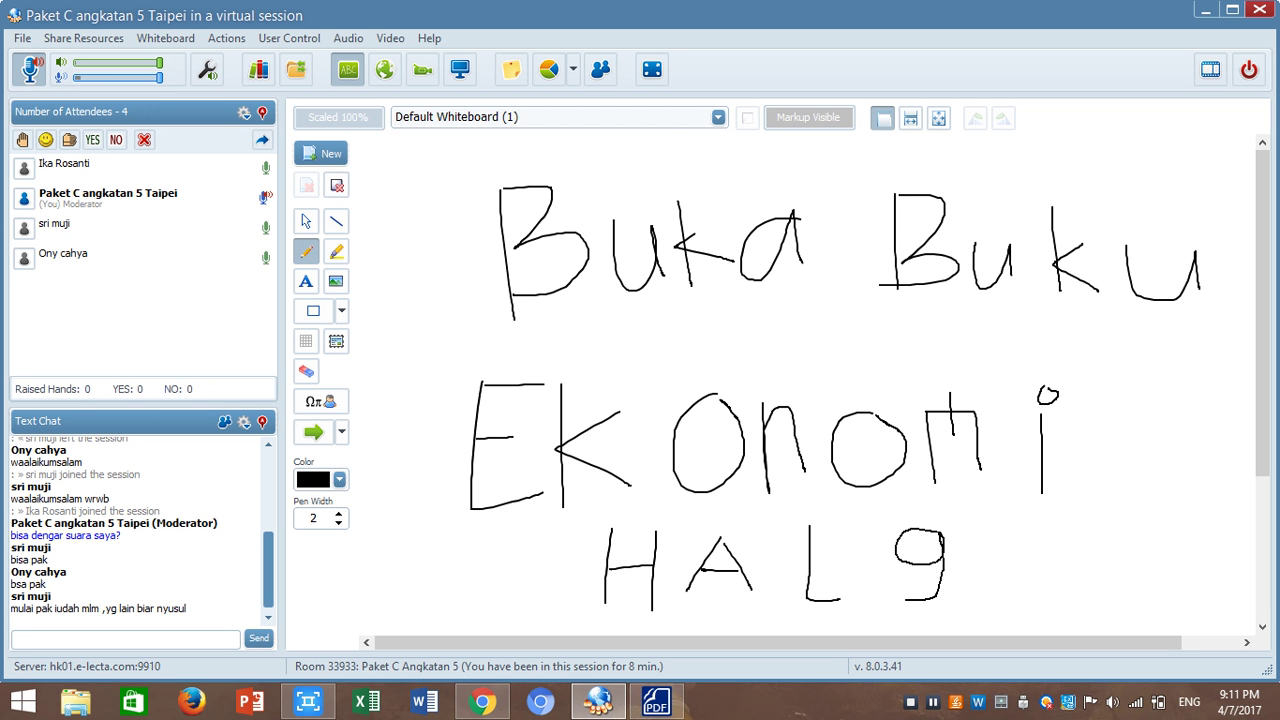
mouse_move(985, 572)
left_mouse_down()
mouse_move(1000, 600)
mouse_move(972, 580)
mouse_move(975, 542)
mouse_move(985, 568)
mouse_move(972, 578)
left_mouse_up()
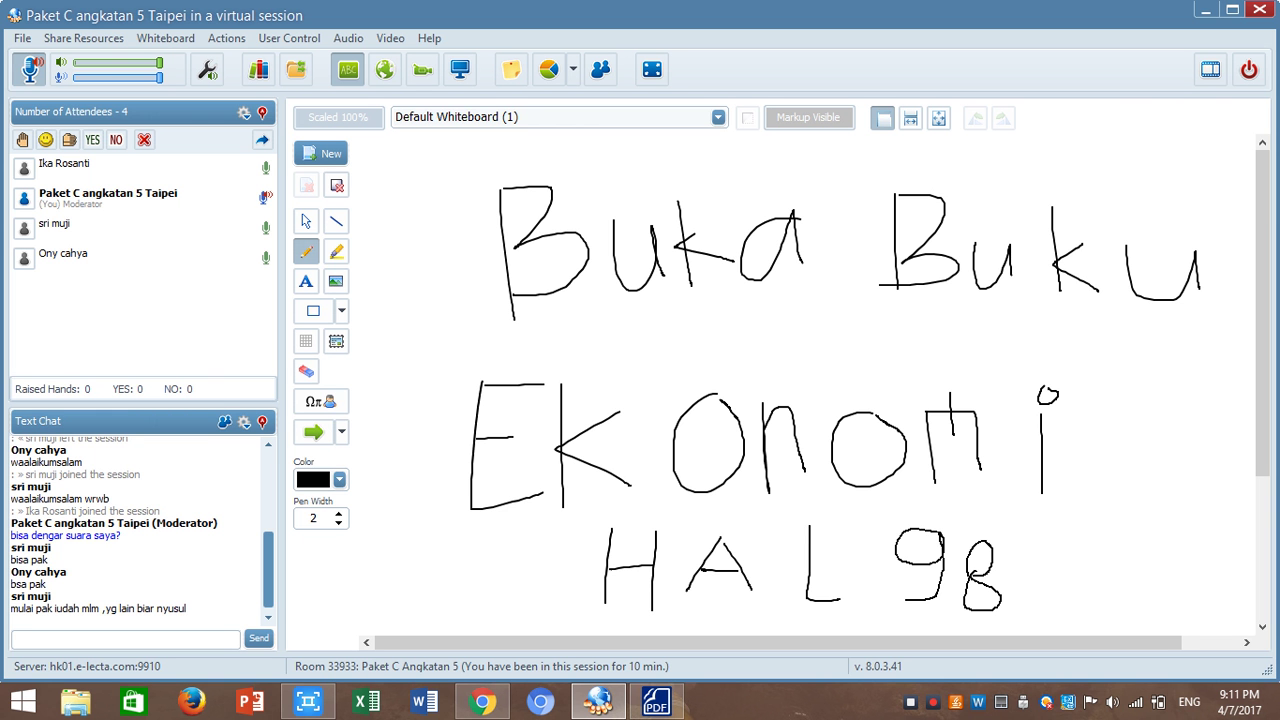